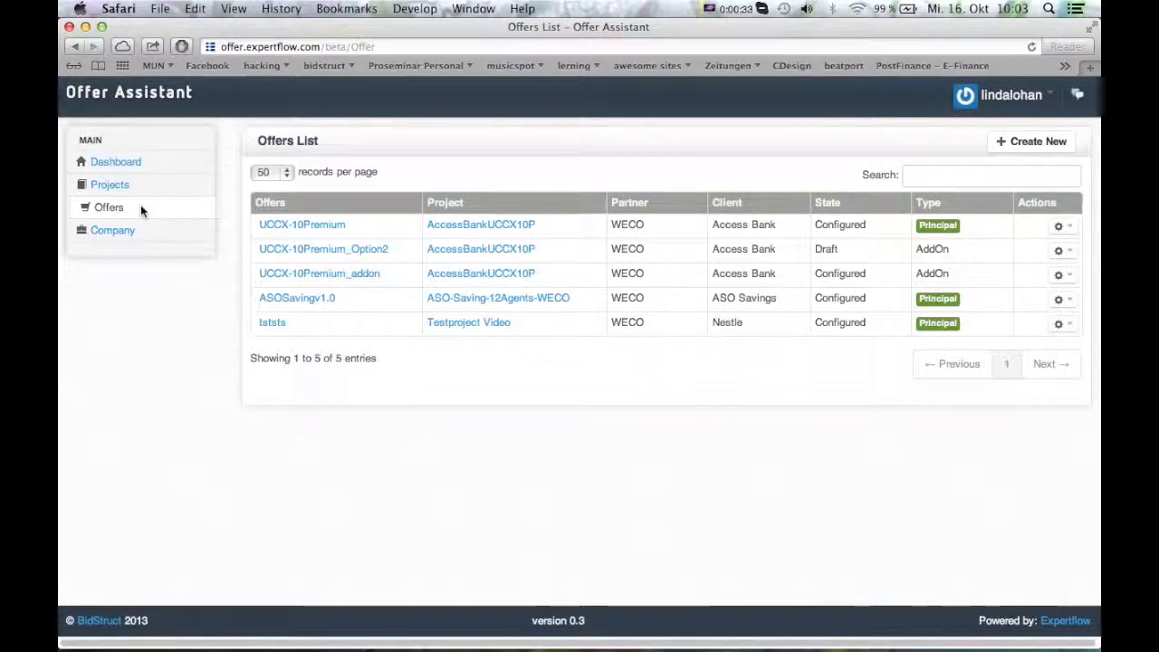
Start creating a new offer and name it Testoffer Video.
left_click(1018, 148)
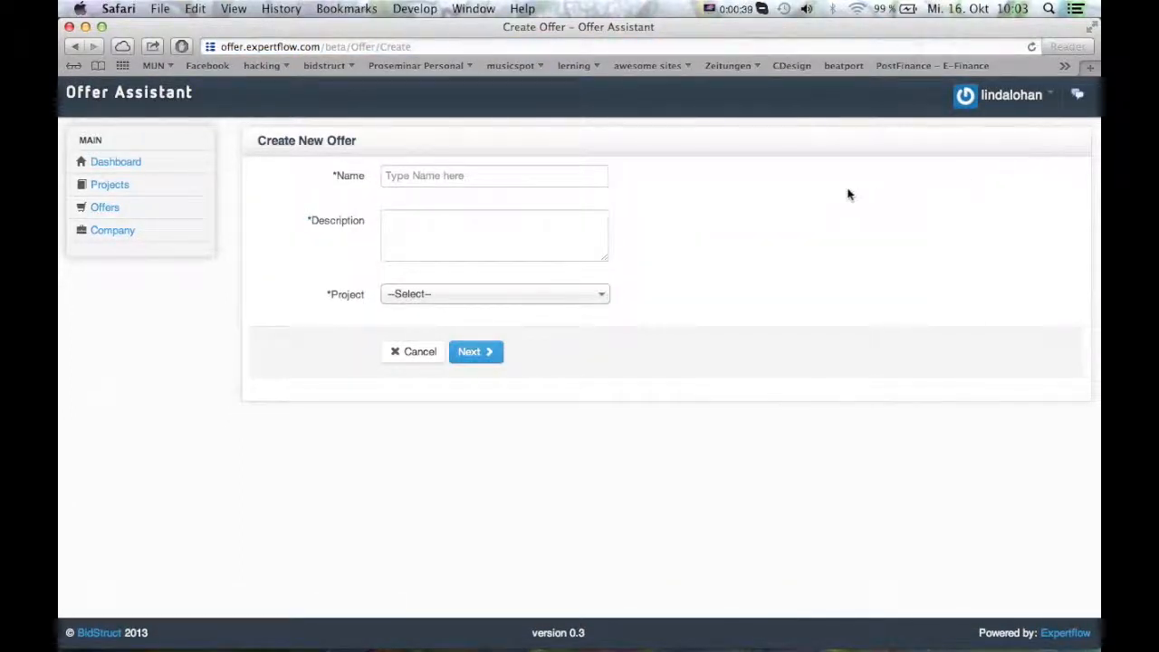
left_click(558, 175)
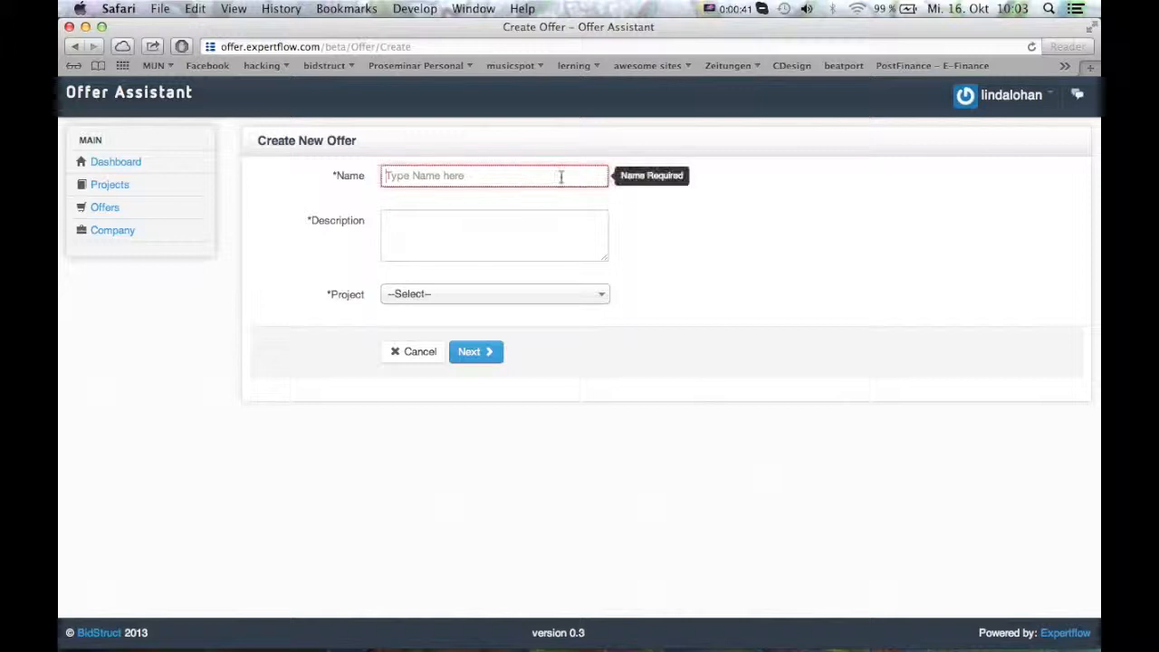
type("Tes")
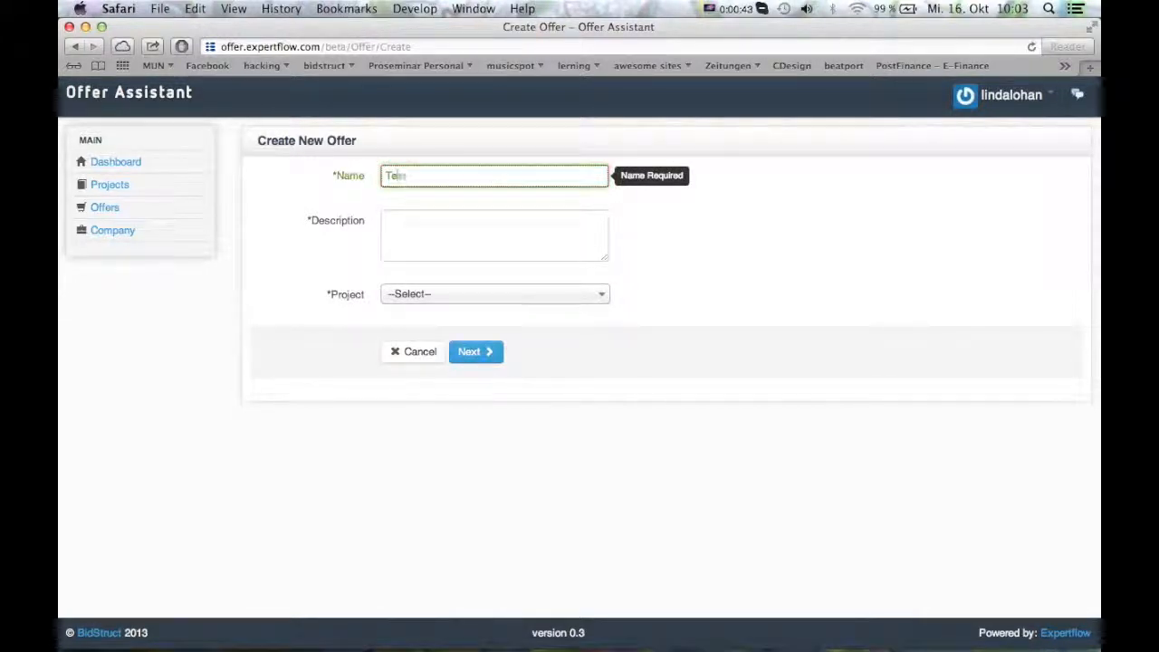
type("toffer ")
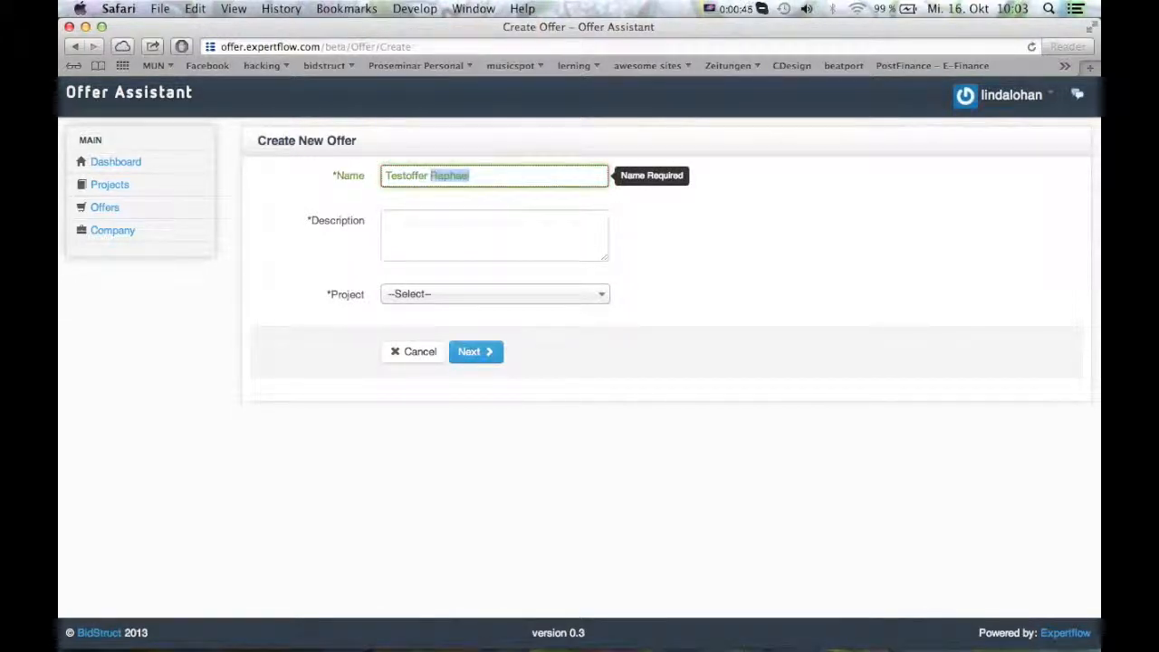
type("Video")
key("Tab")
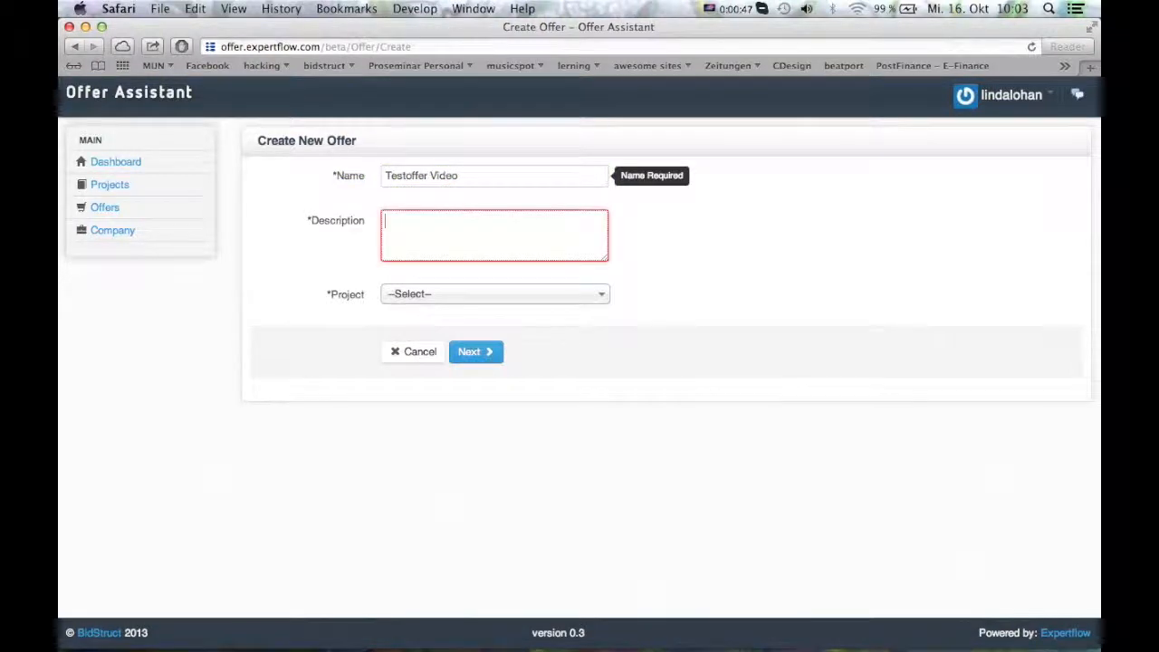
Describe the offer as "This is a Video Tutorial", assign it to the project Testproject Video, and continue to its configuration.
type("This is a ")
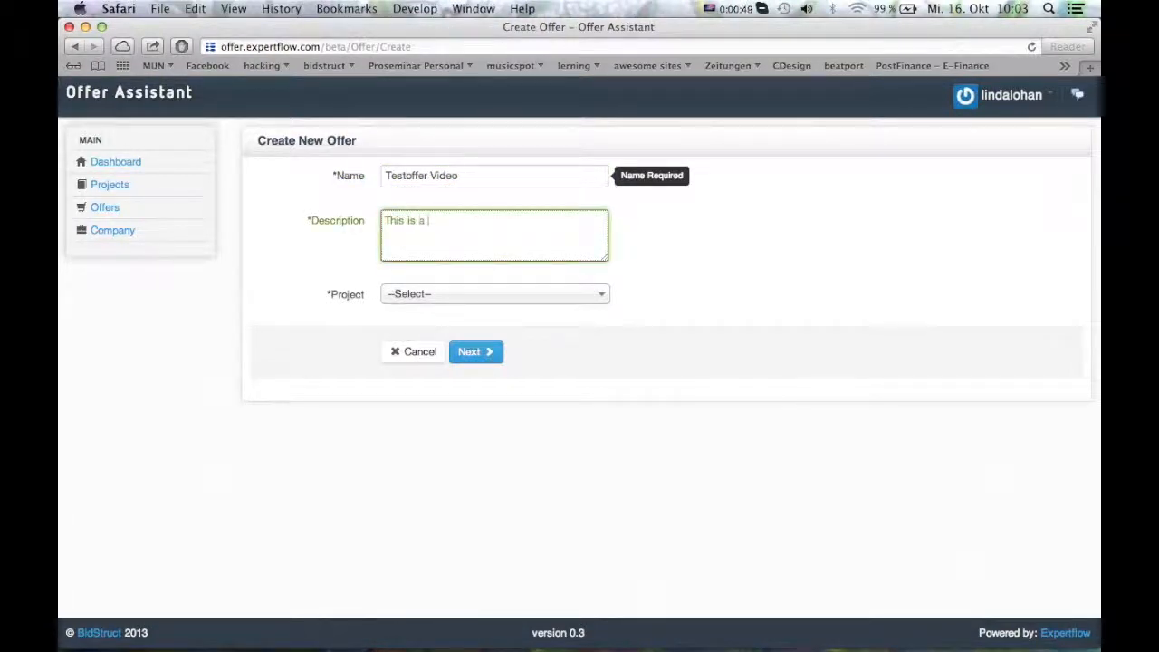
type("Video")
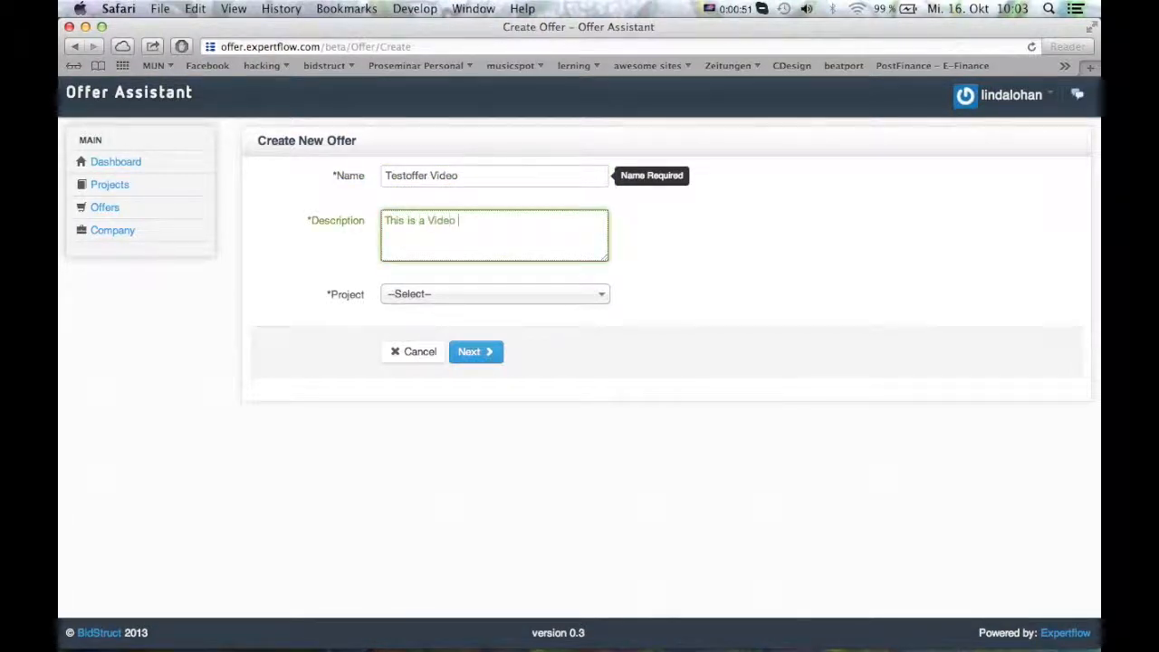
type(" Tutorial")
left_click(469, 306)
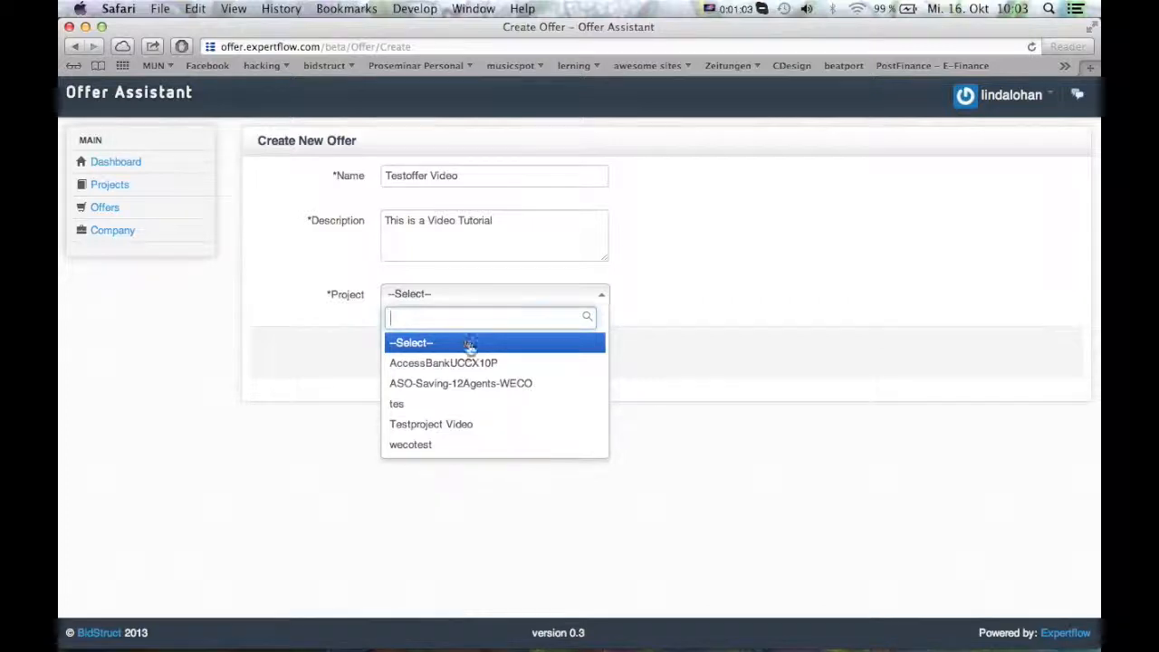
left_click(492, 431)
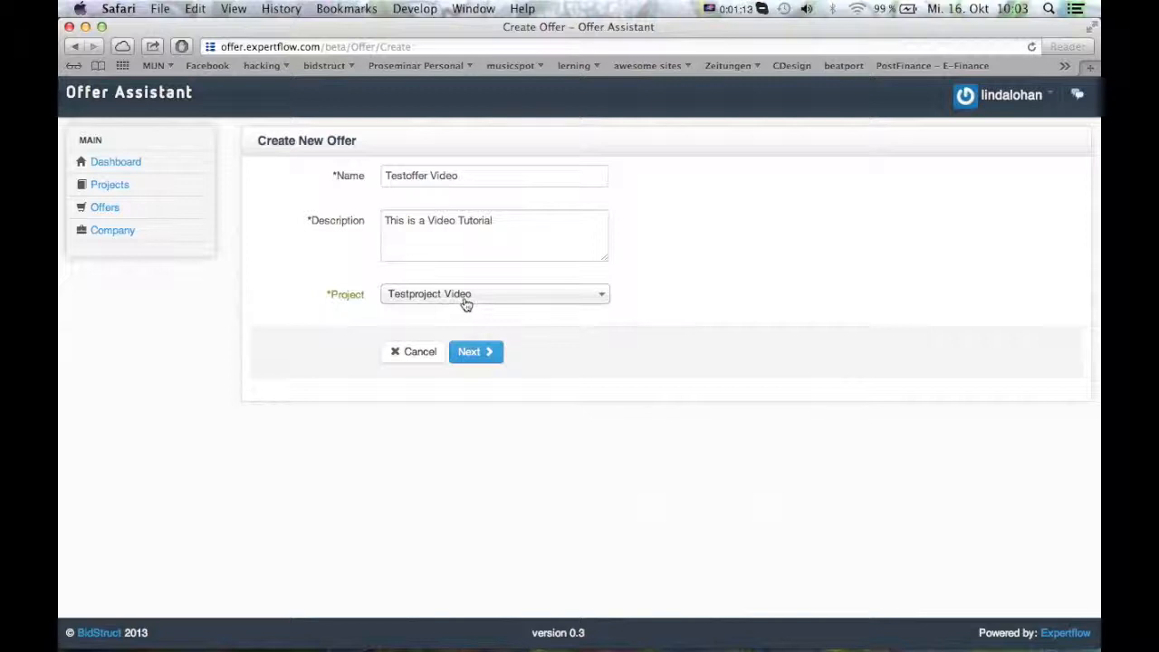
left_click(477, 353)
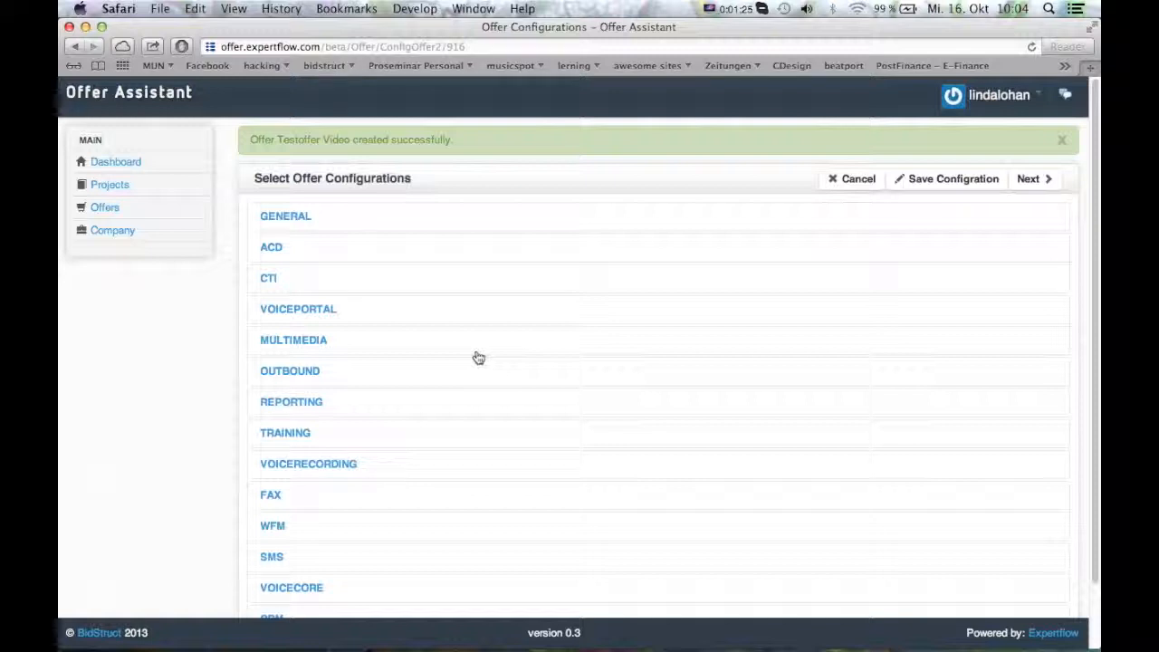
In the GENERAL configuration section, set NbLocations to 2 and Industry to Airlines, and collapse the section.
left_click(561, 224)
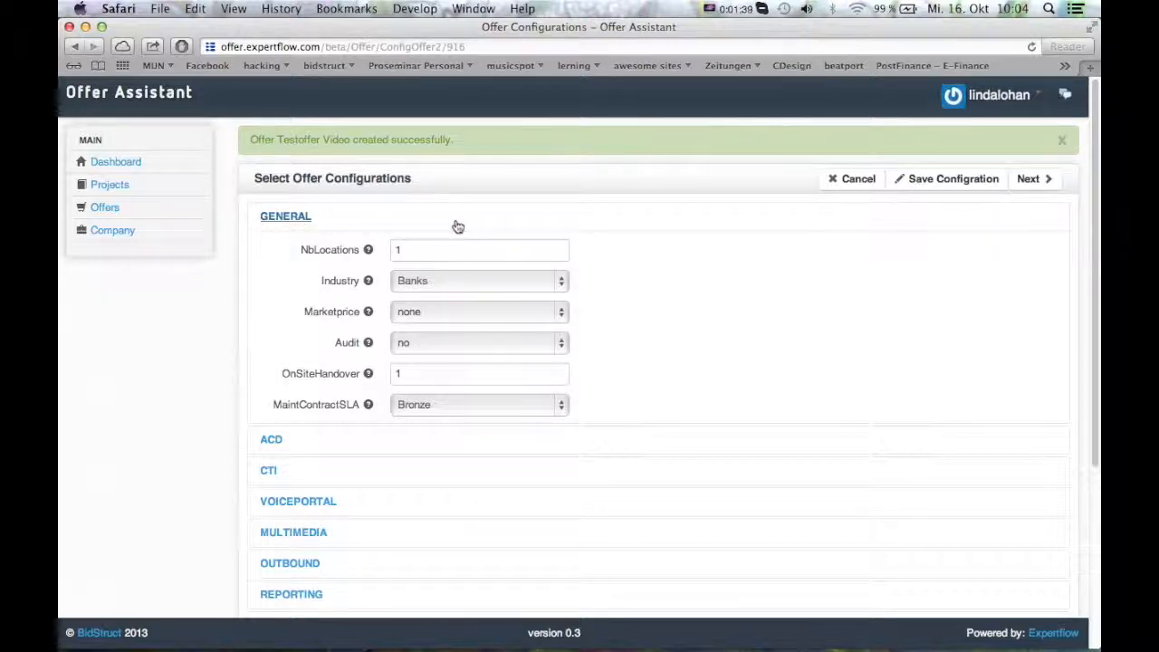
double_click(427, 251)
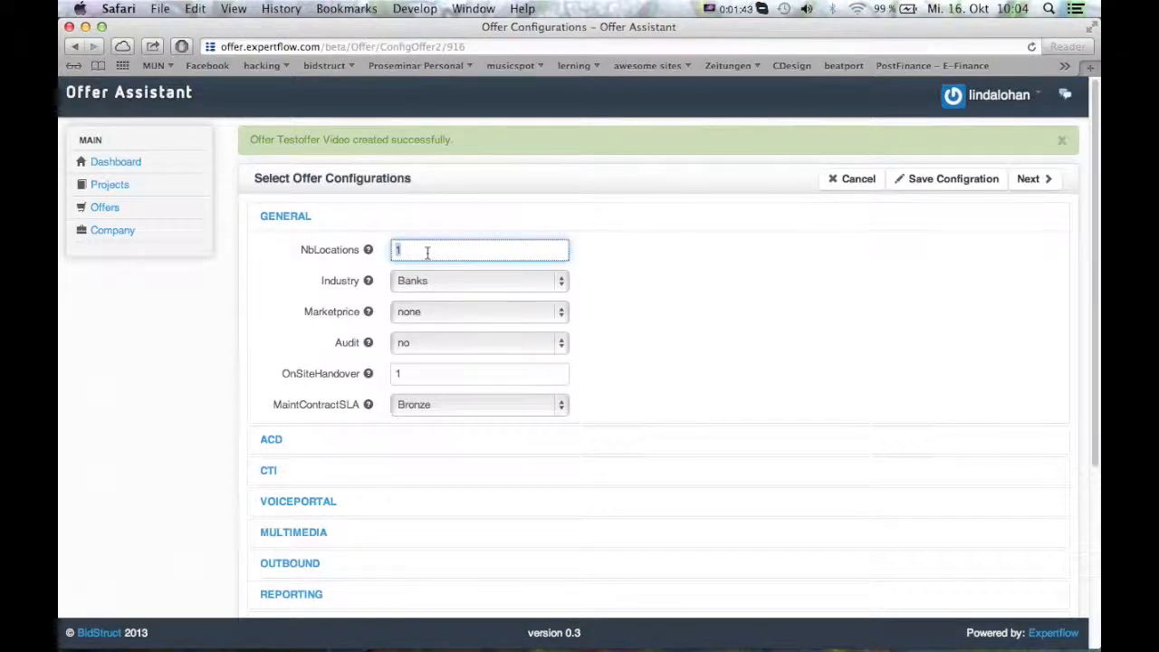
type("2")
left_click(612, 268)
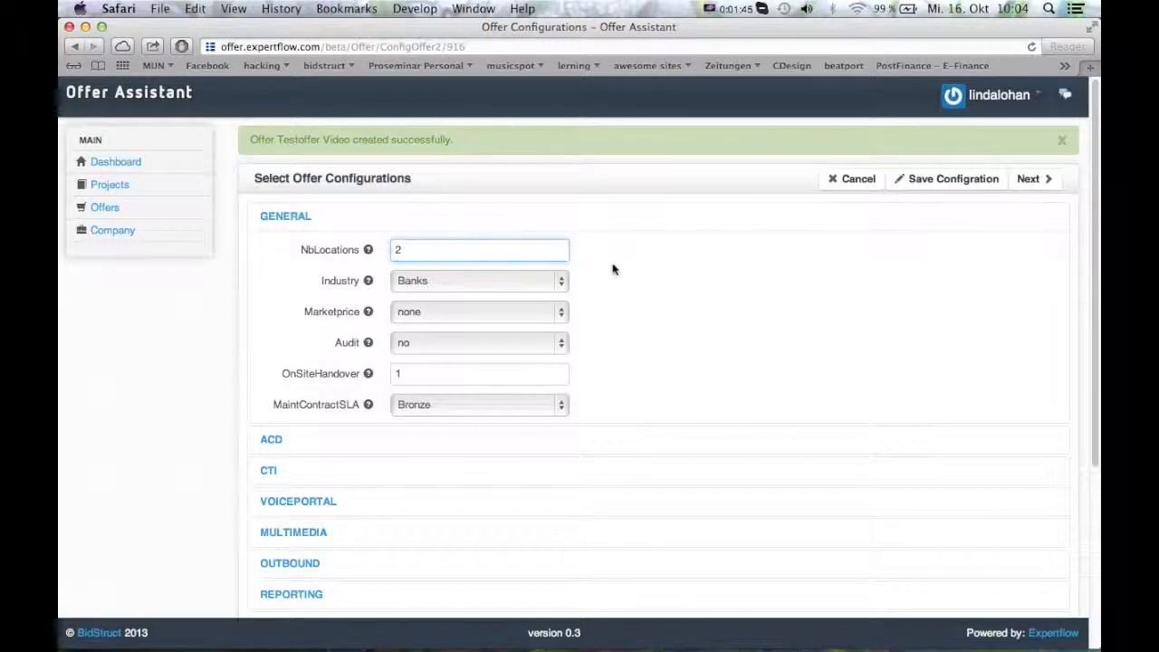
left_click(482, 286)
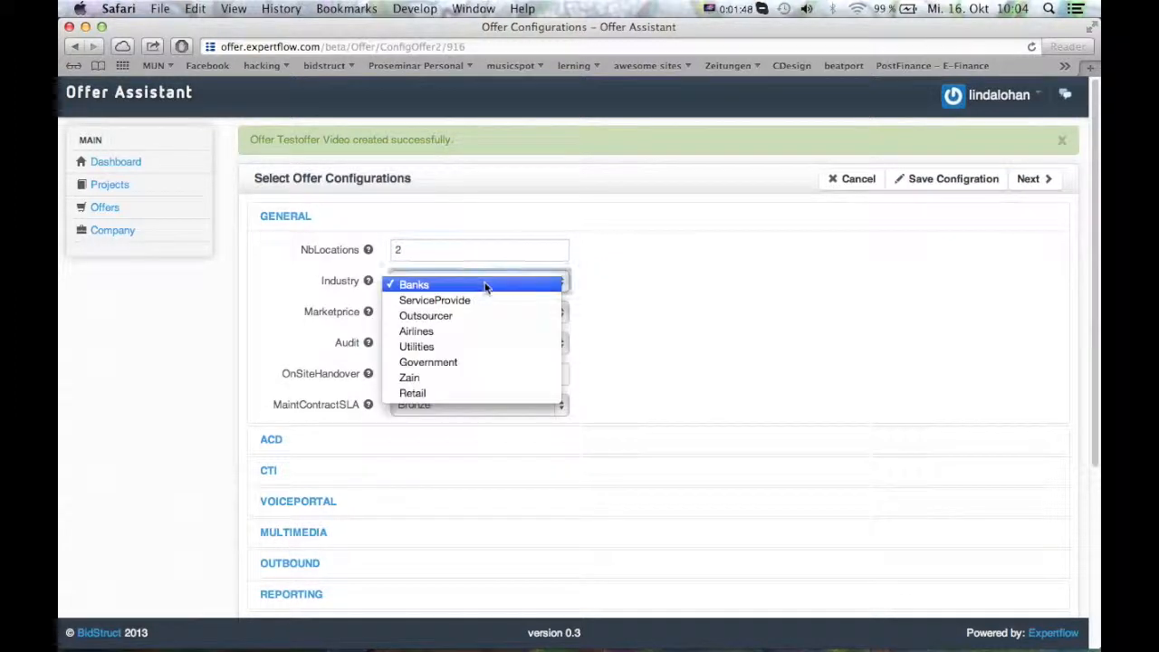
left_click(504, 330)
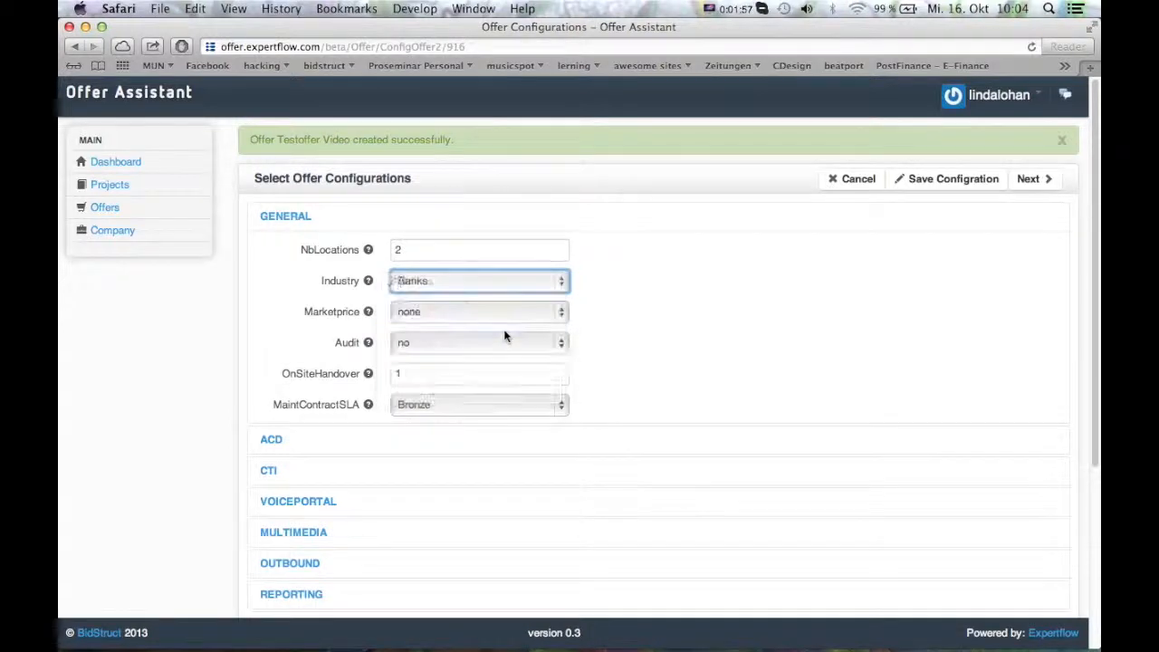
left_click(591, 227)
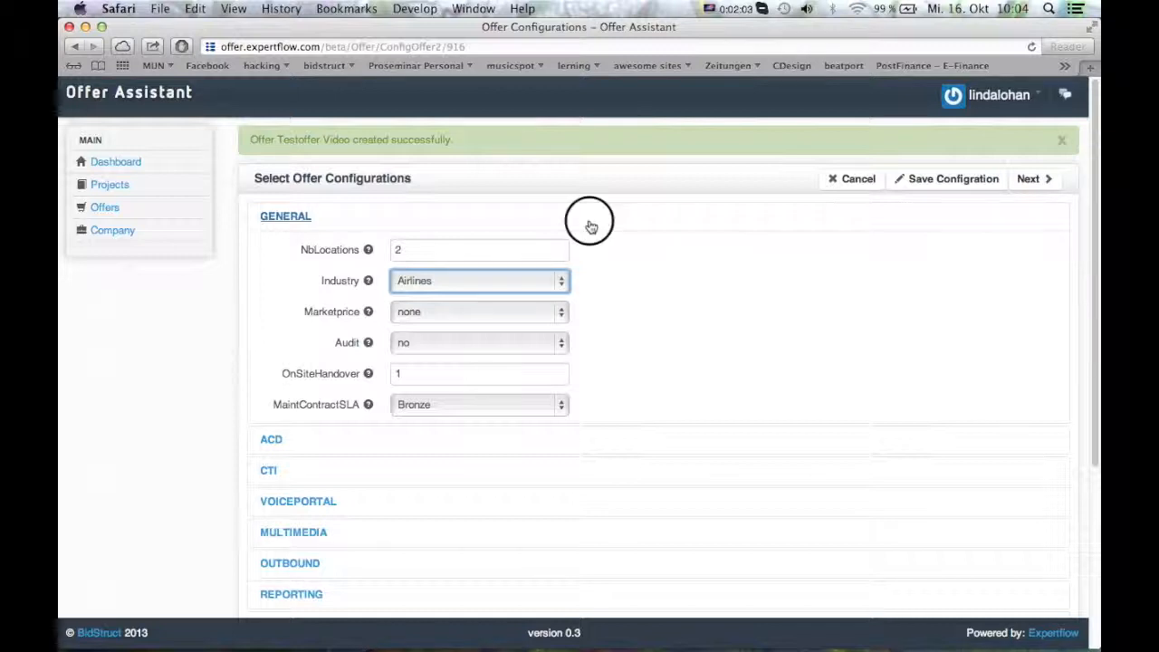
Expand the ACD section and set its CCType to Enterprise.
left_click(371, 257)
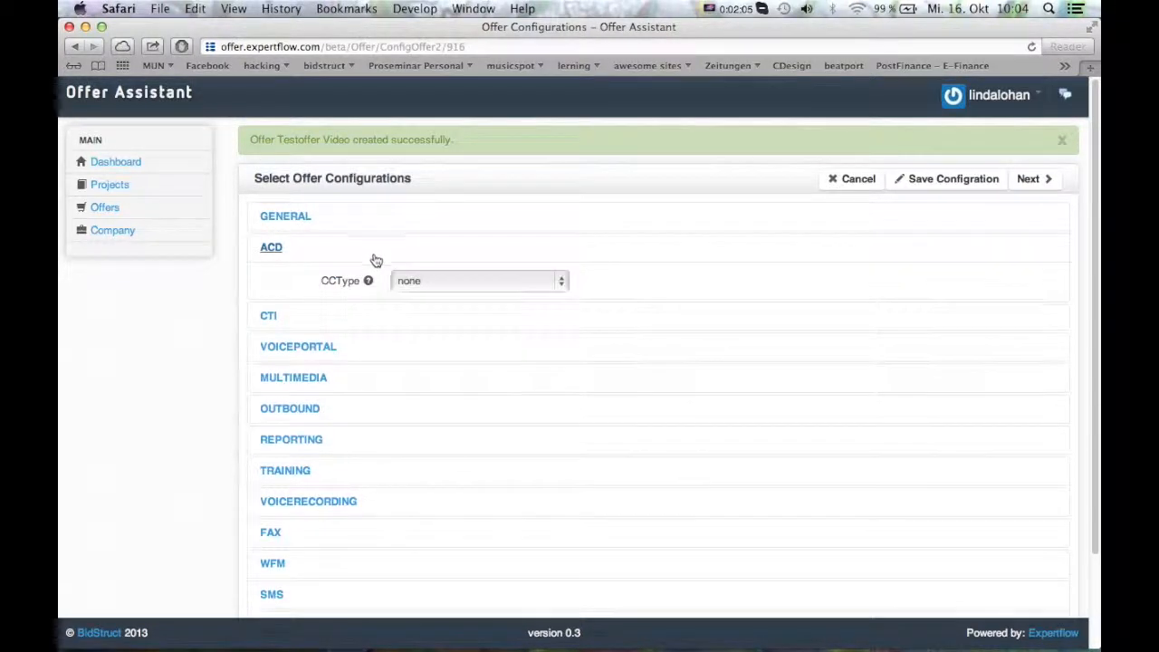
left_click(457, 292)
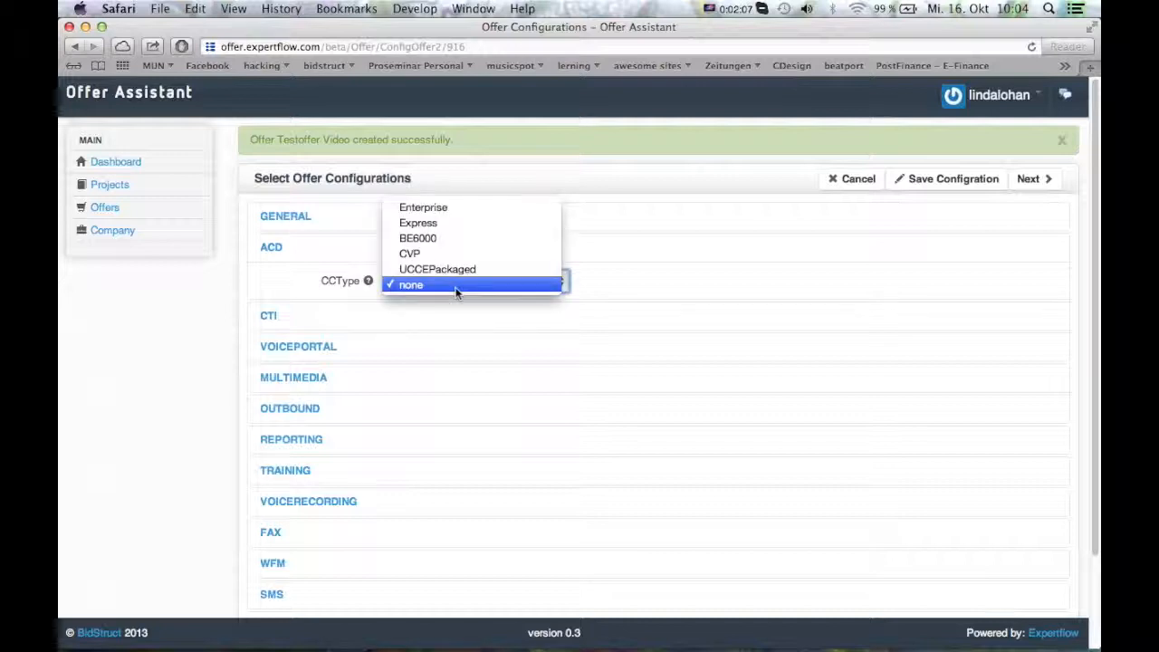
left_click(457, 211)
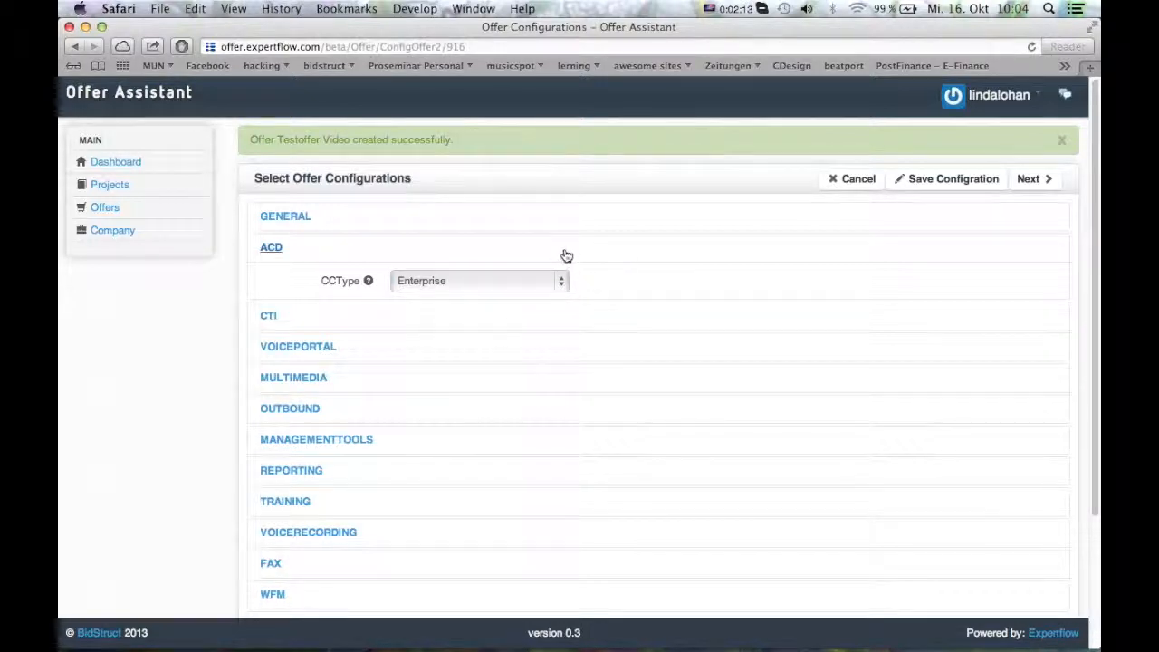
Set the number of Agents to 100 in the CTI section, and collapse the CTI and ACD sections.
left_click(430, 319)
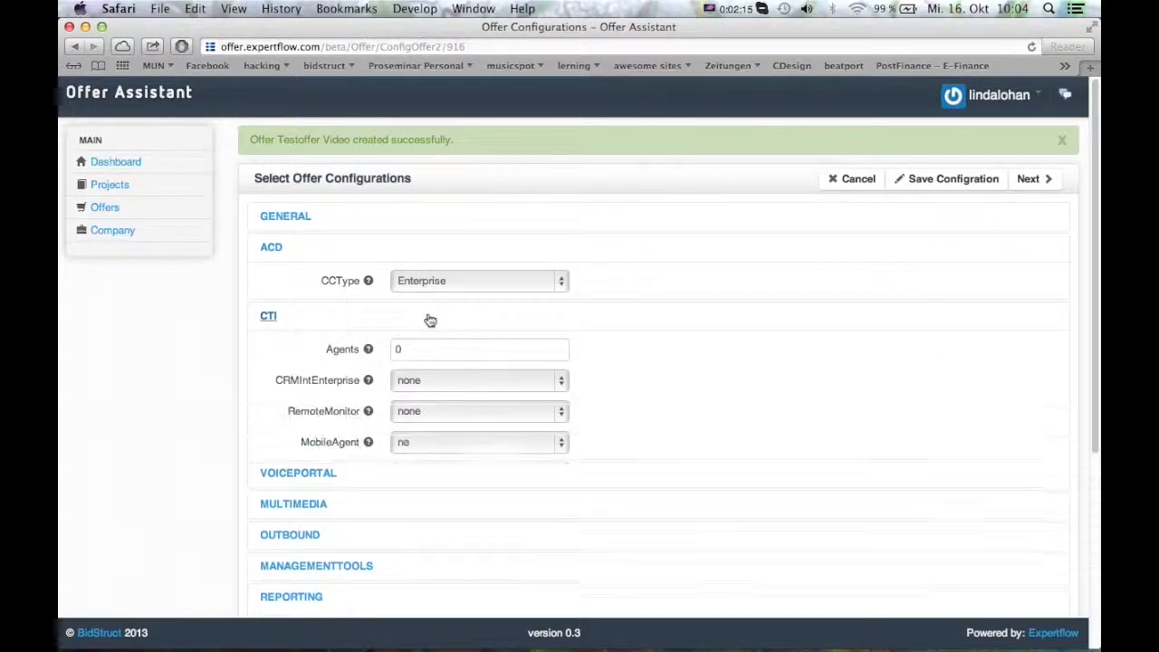
left_click(431, 349)
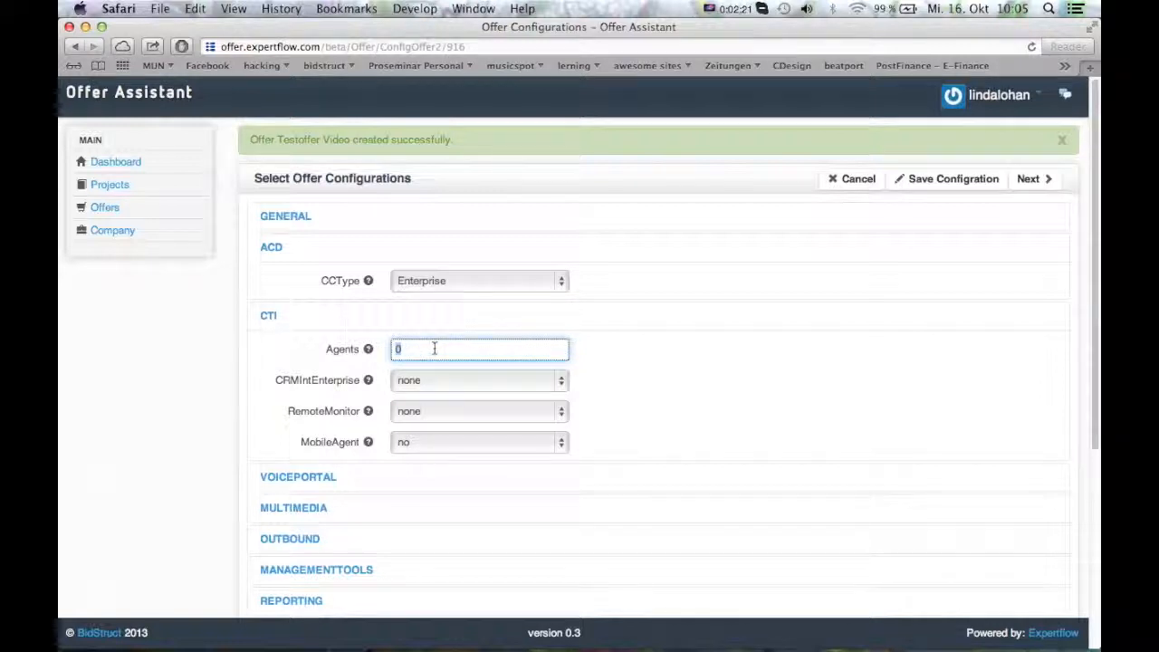
type("100")
left_click(602, 373)
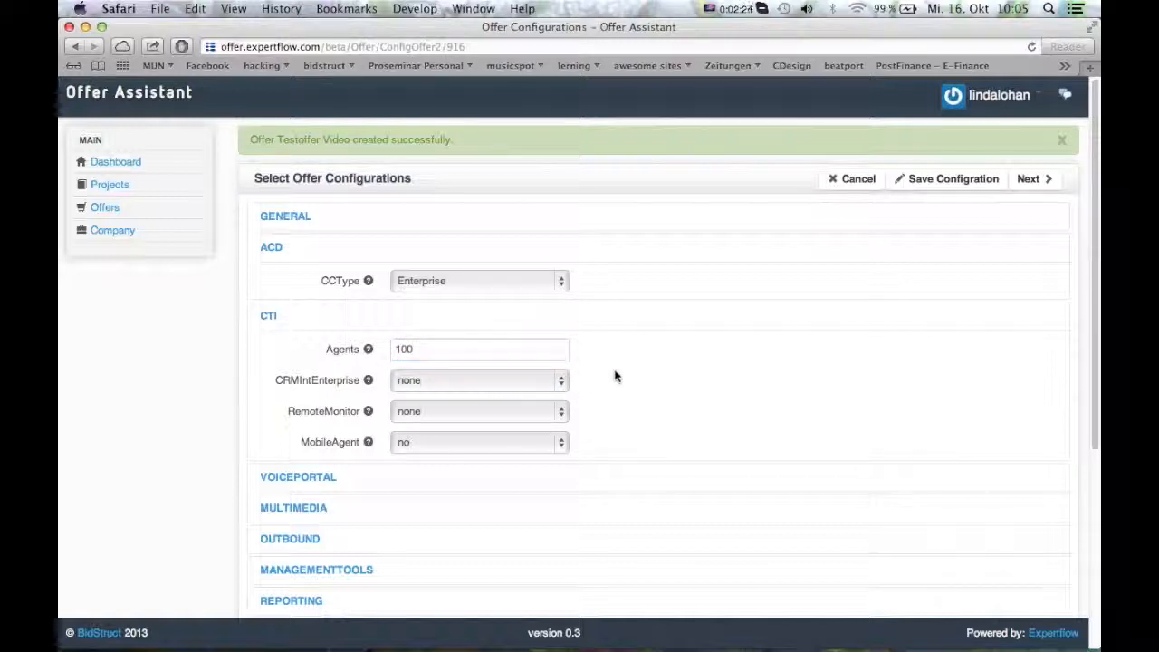
left_click(613, 316)
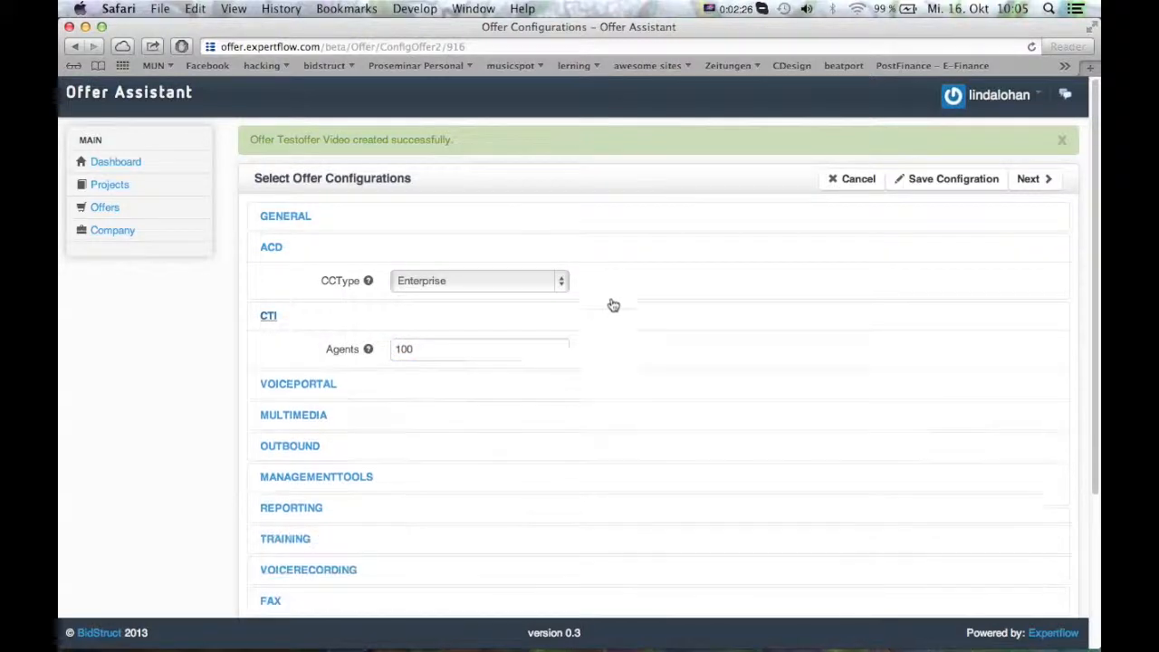
left_click(612, 248)
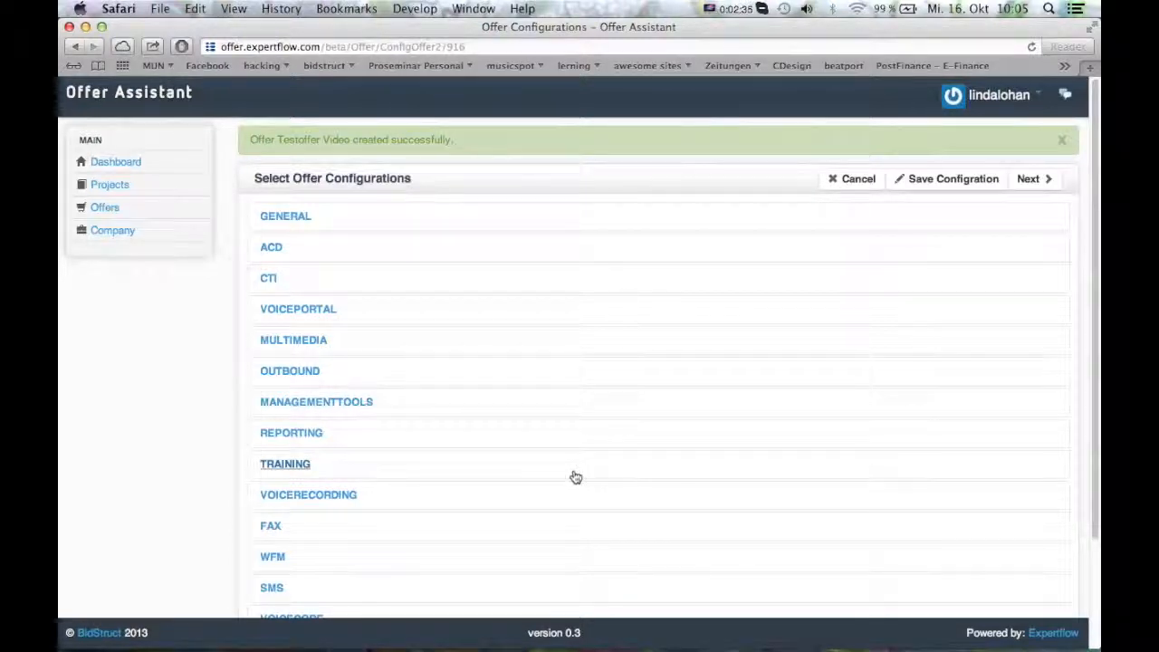
Expand the CRM section and set MSCRM to yes.
scroll(576, 477, "down", 5)
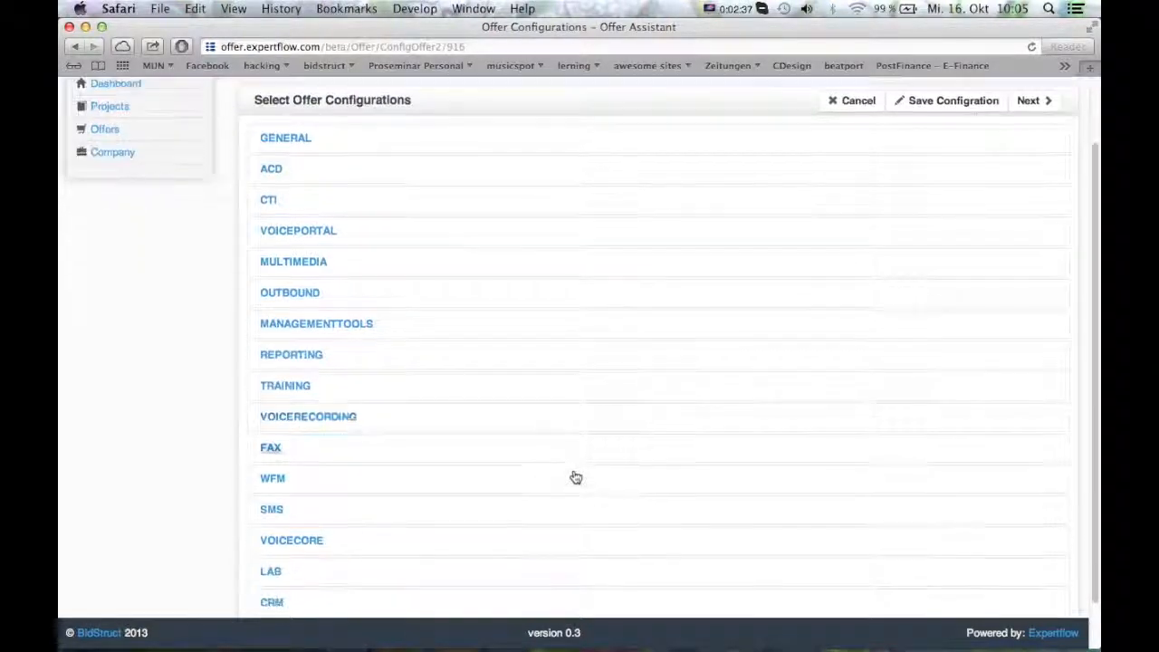
left_click(383, 554)
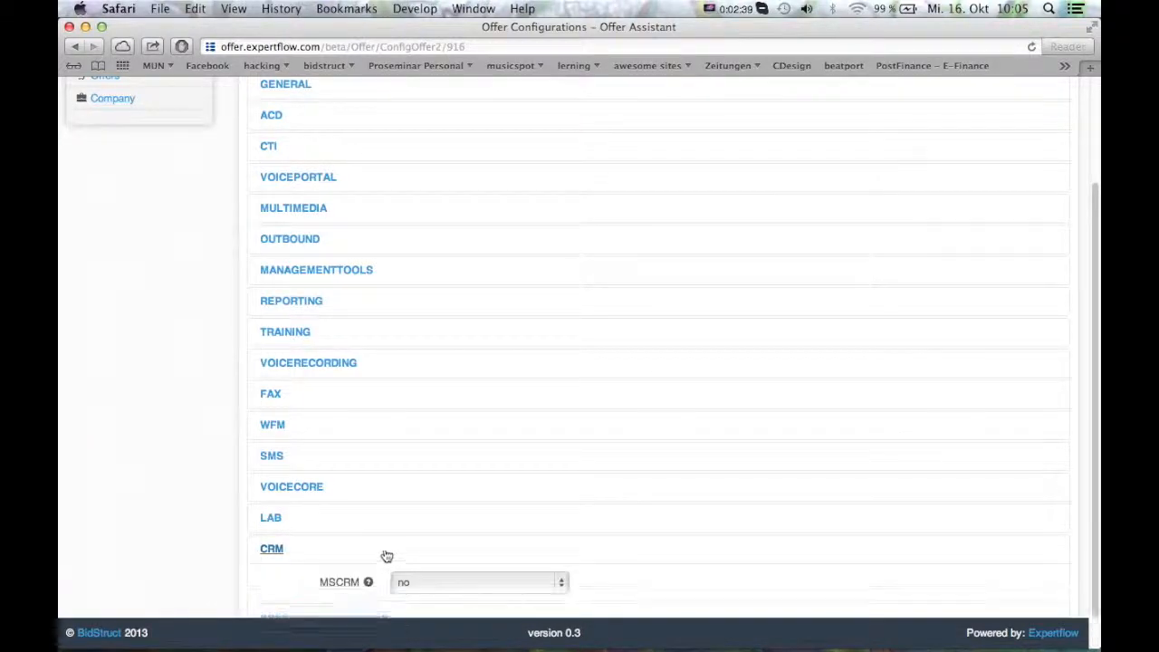
scroll(654, 492, "down", 2)
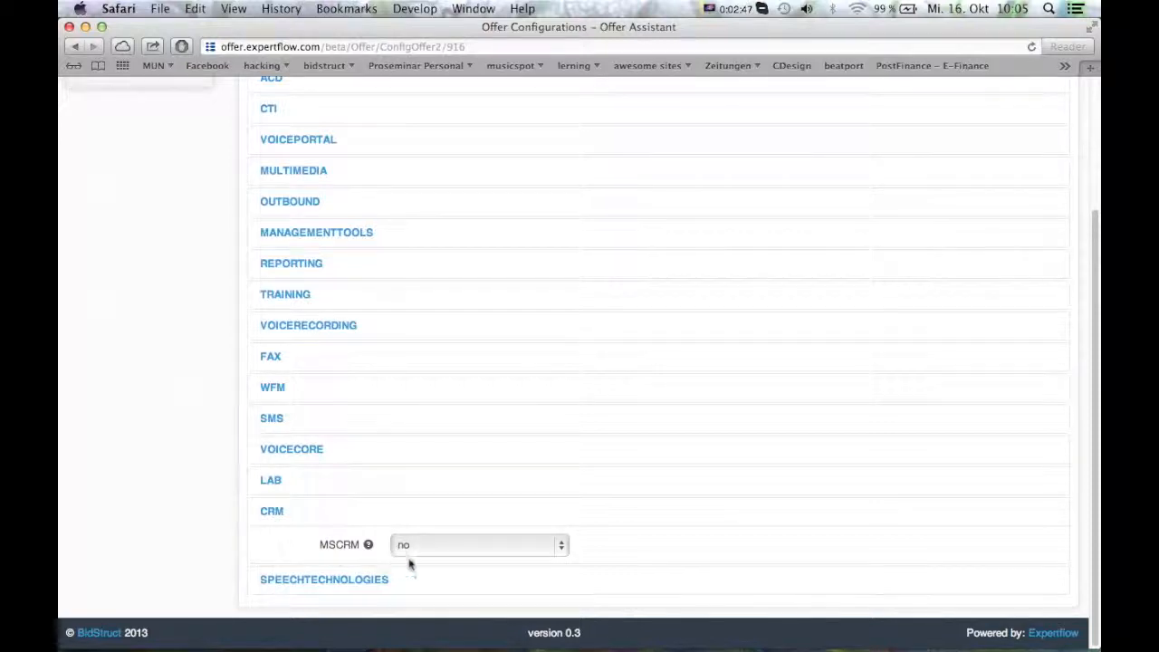
left_click(448, 547)
left_click(444, 563)
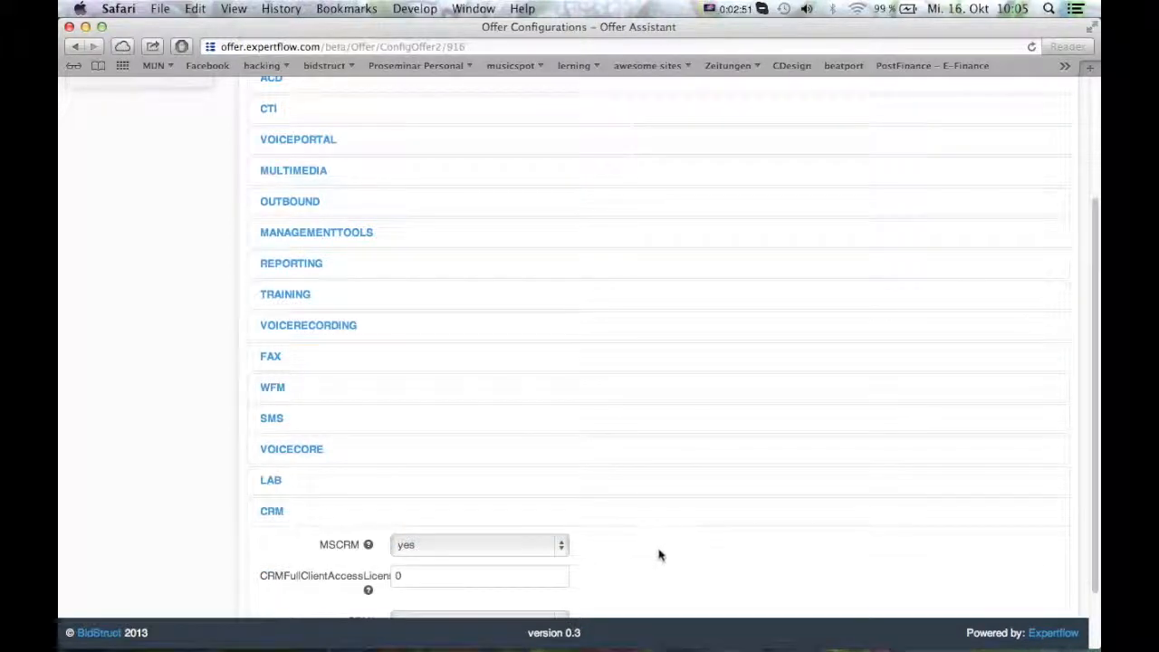
scroll(656, 557, "down", 2)
scroll(659, 553, "down", 1)
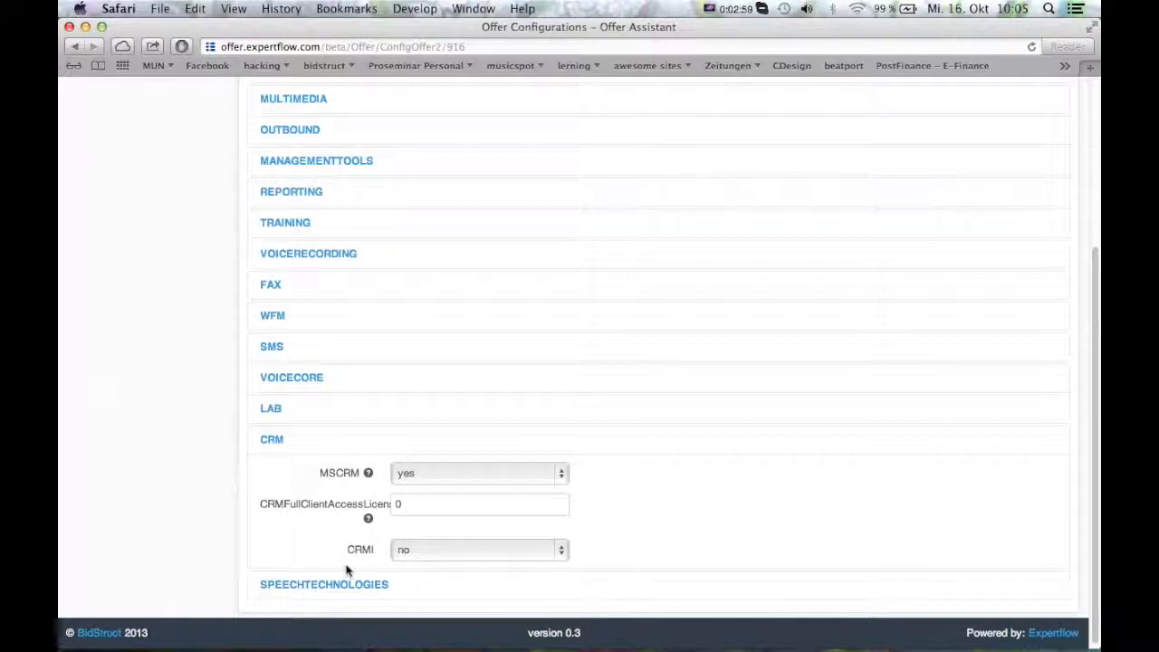
Switch MSCRM to no and back to yes in the CRM section.
left_click(412, 473)
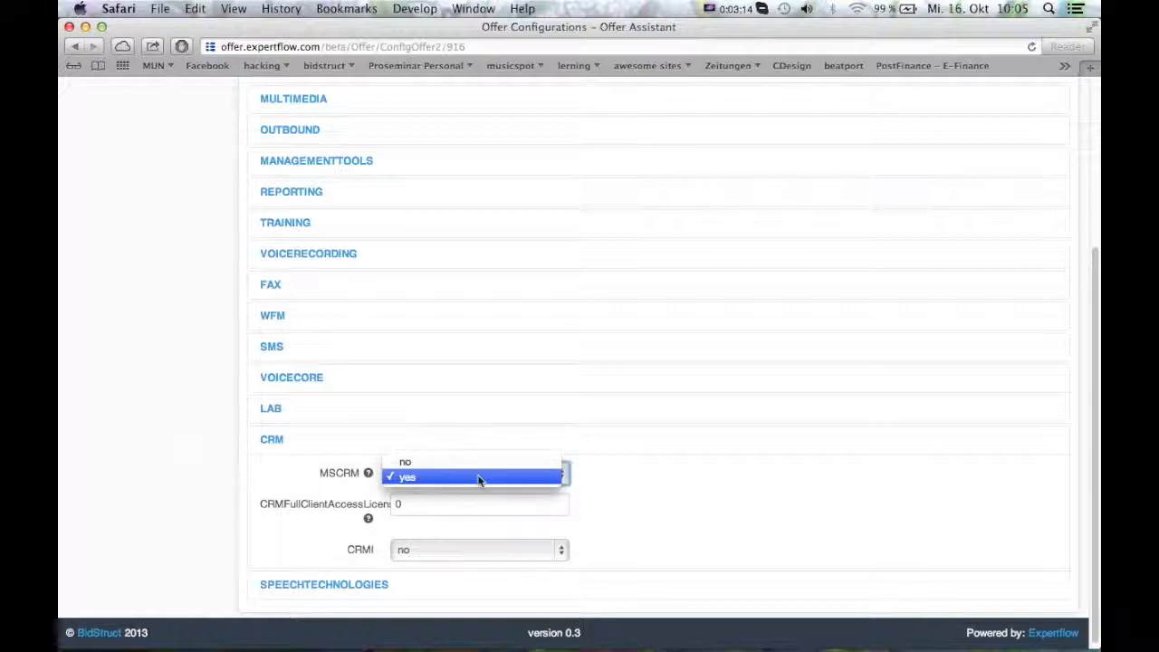
left_click(479, 463)
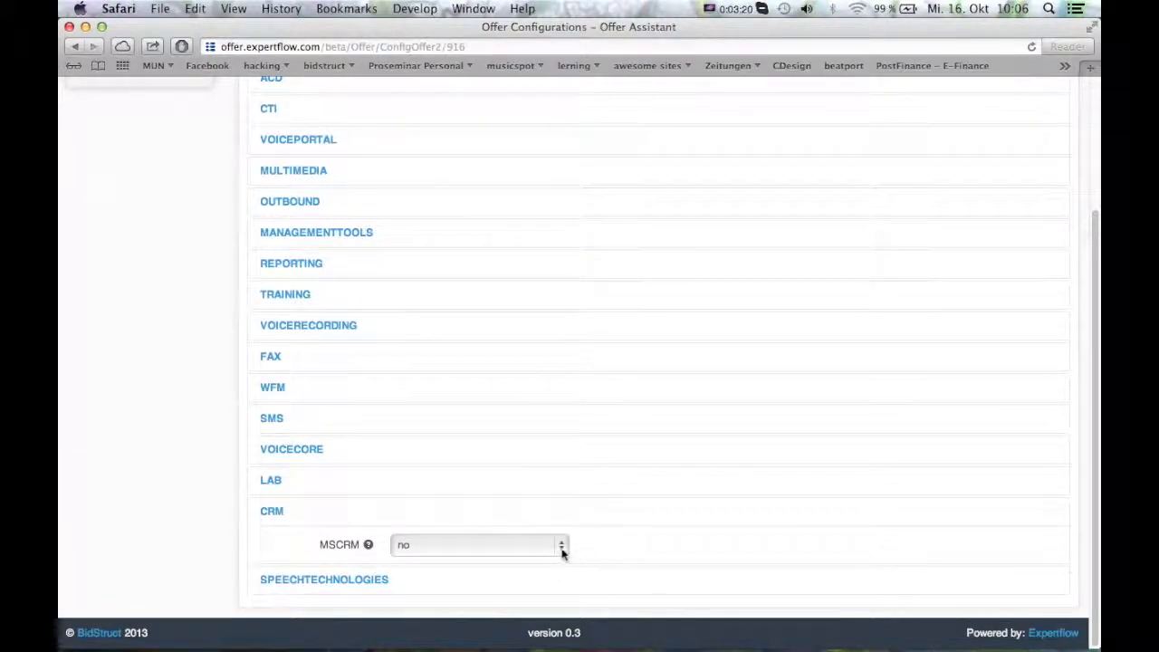
left_click(548, 548)
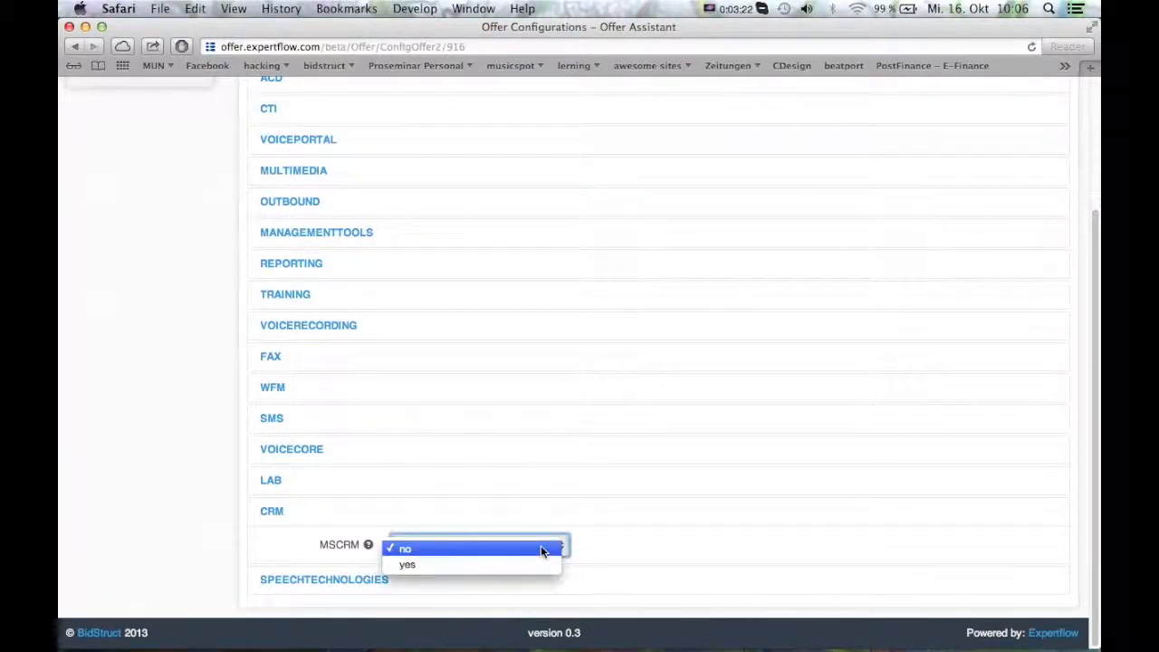
left_click(538, 565)
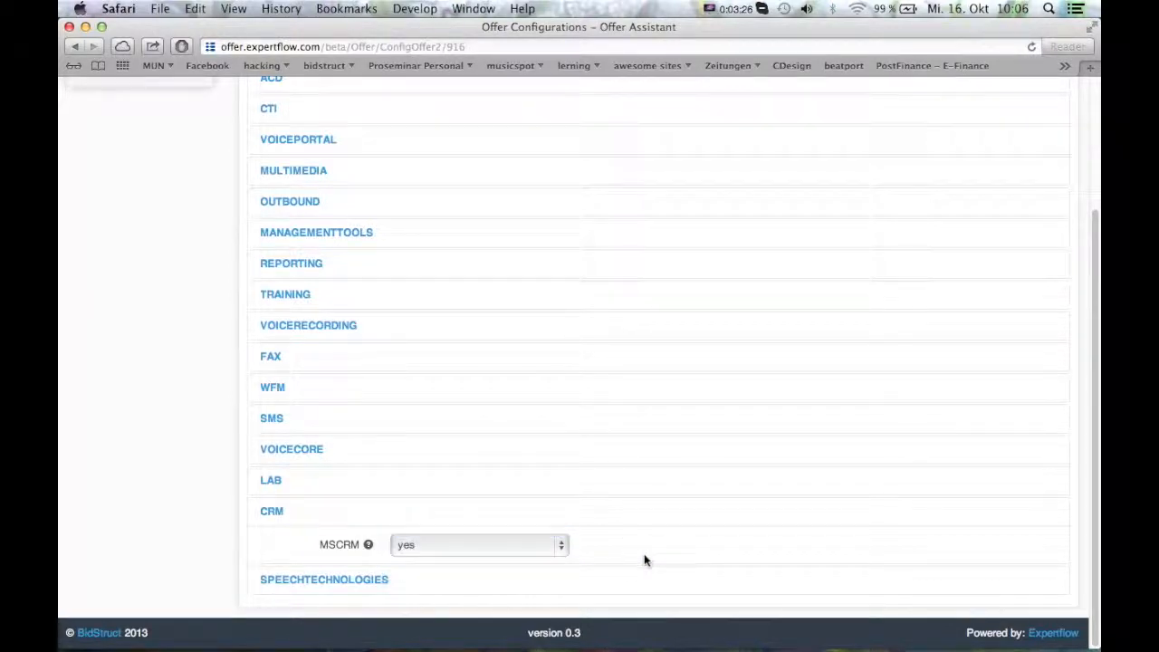
Set CRMFullClientAccessLicenses to 10 in the CRM section and collapse the section.
scroll(643, 553, "down", 2)
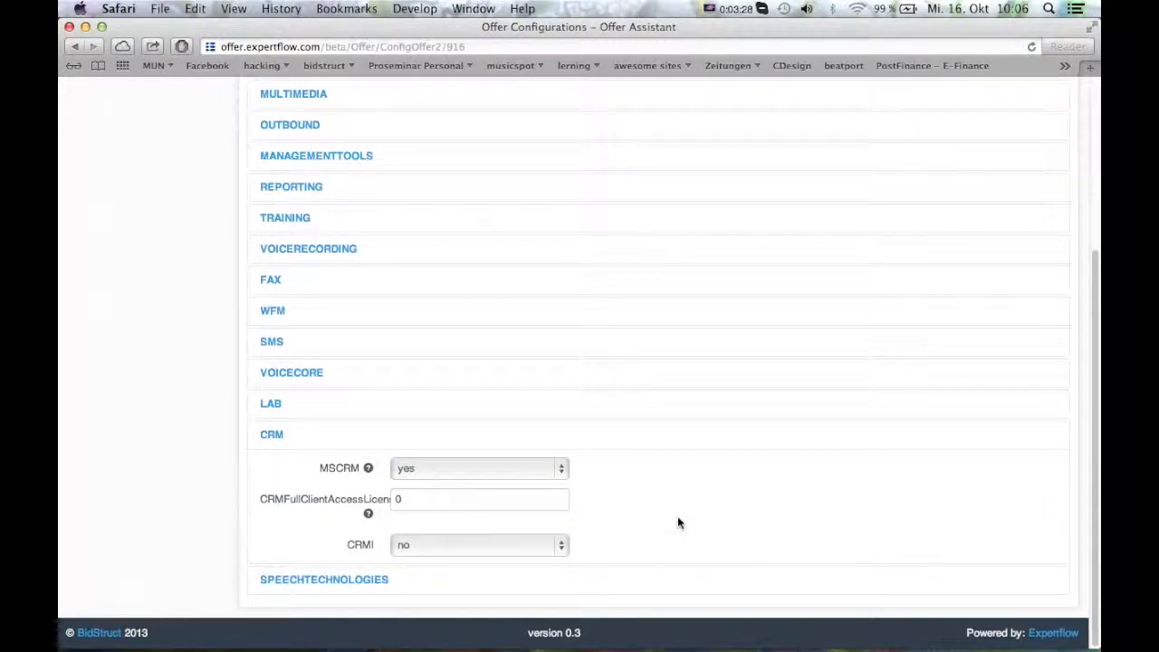
left_click(429, 500)
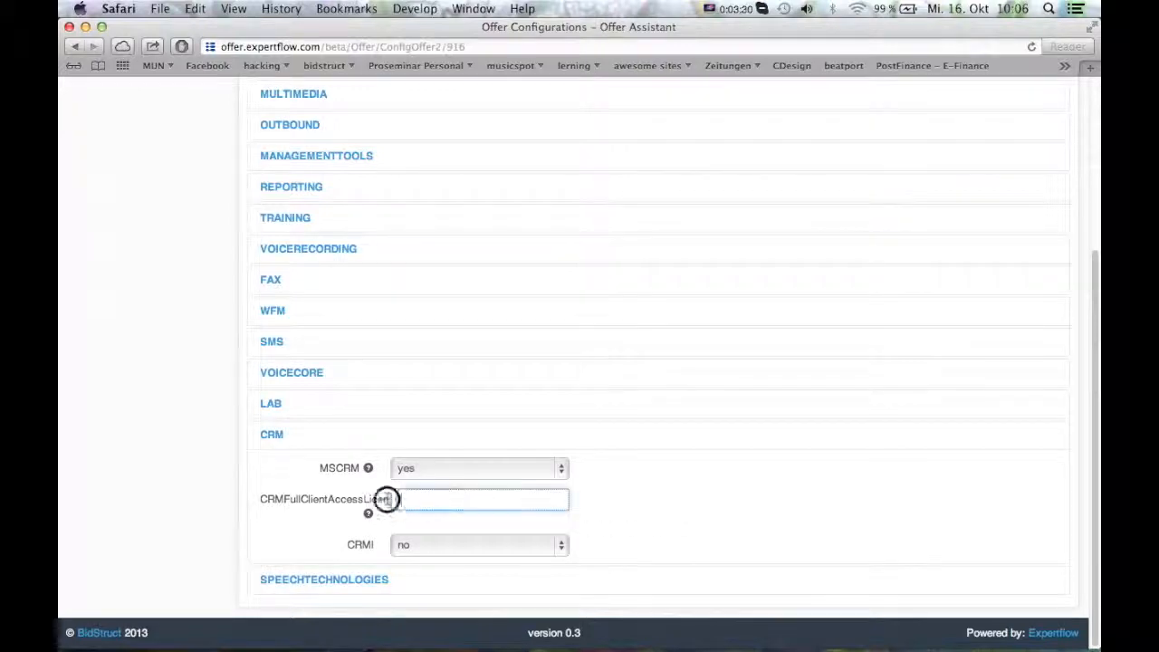
type("10")
left_click(761, 485)
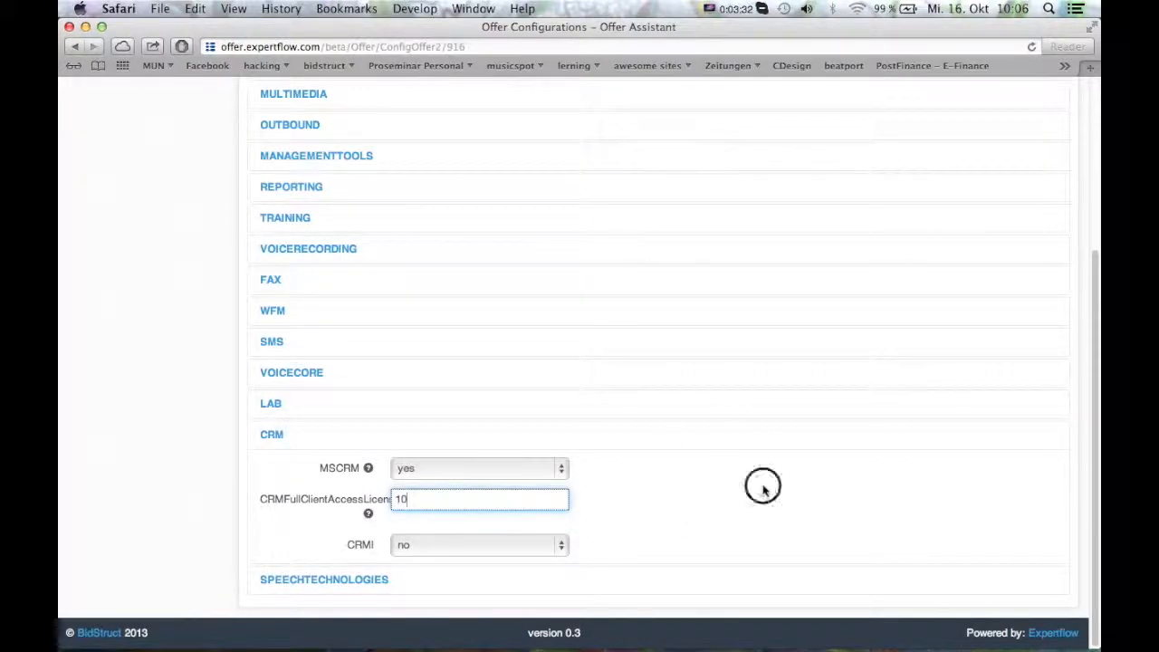
left_click(634, 443)
Continue from the configuration to the offer's products and open the catalog for manually adding products.
scroll(844, 405, "up", 3)
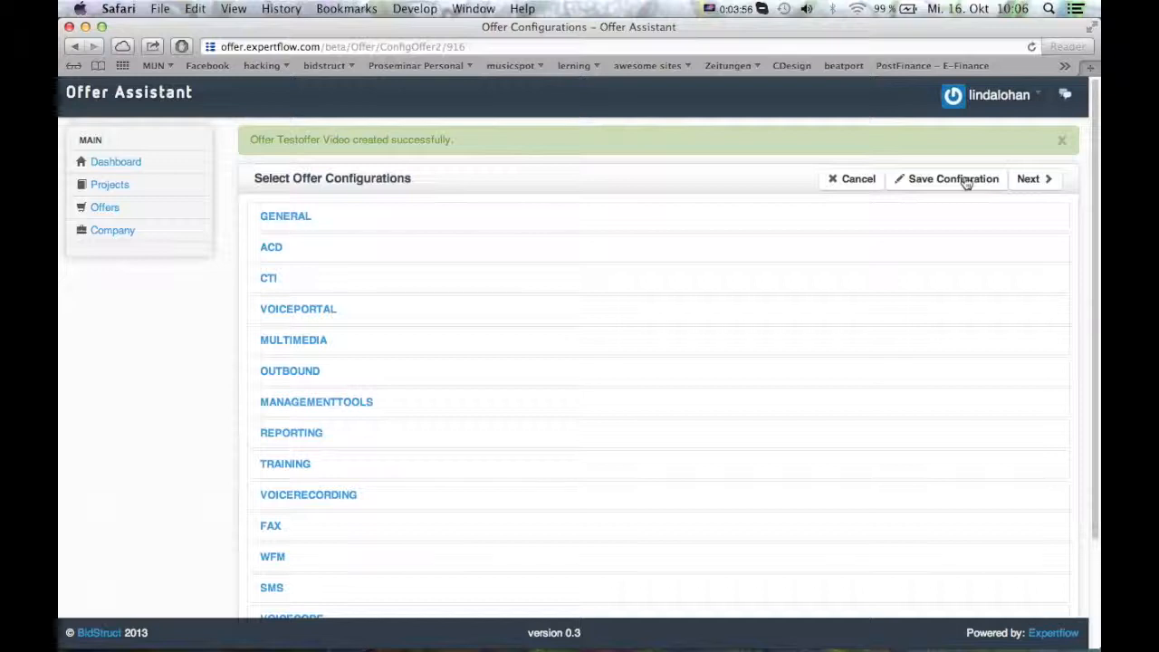
left_click(1033, 183)
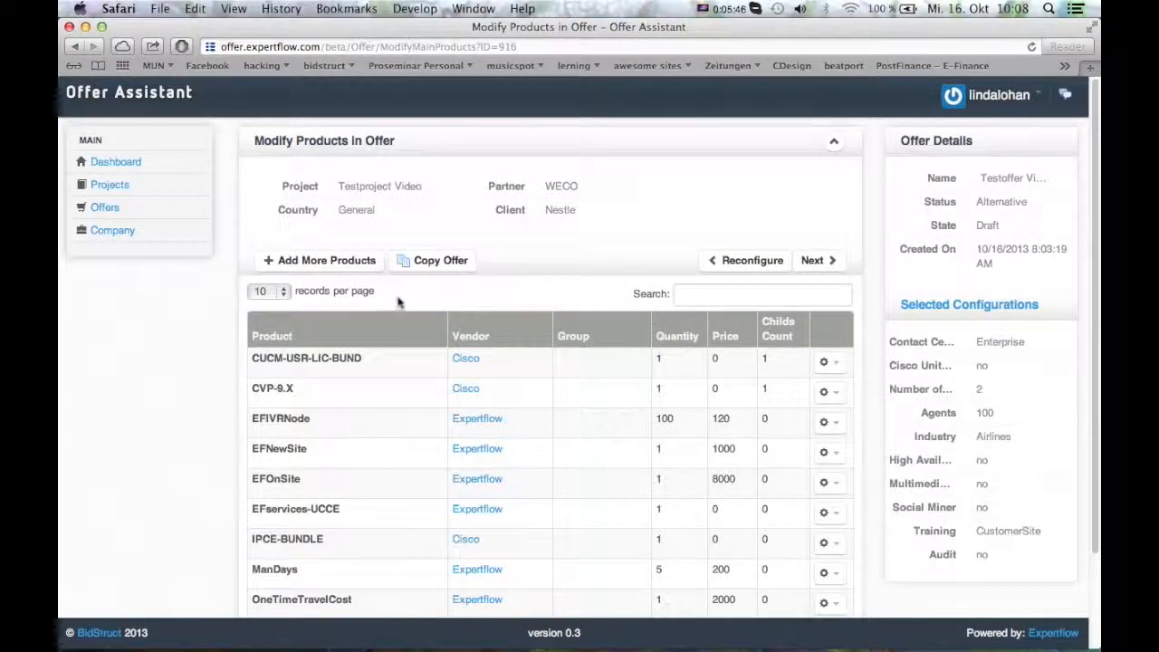
left_click(340, 265)
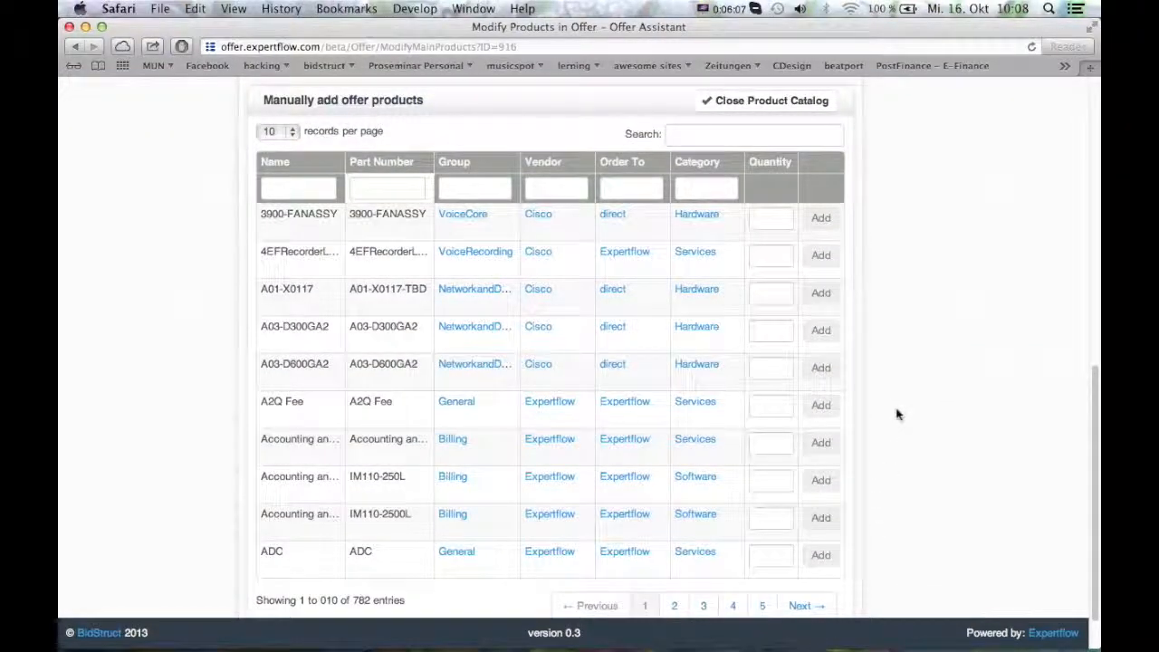
scroll(898, 412, "down", 1)
scroll(898, 412, "down", 1)
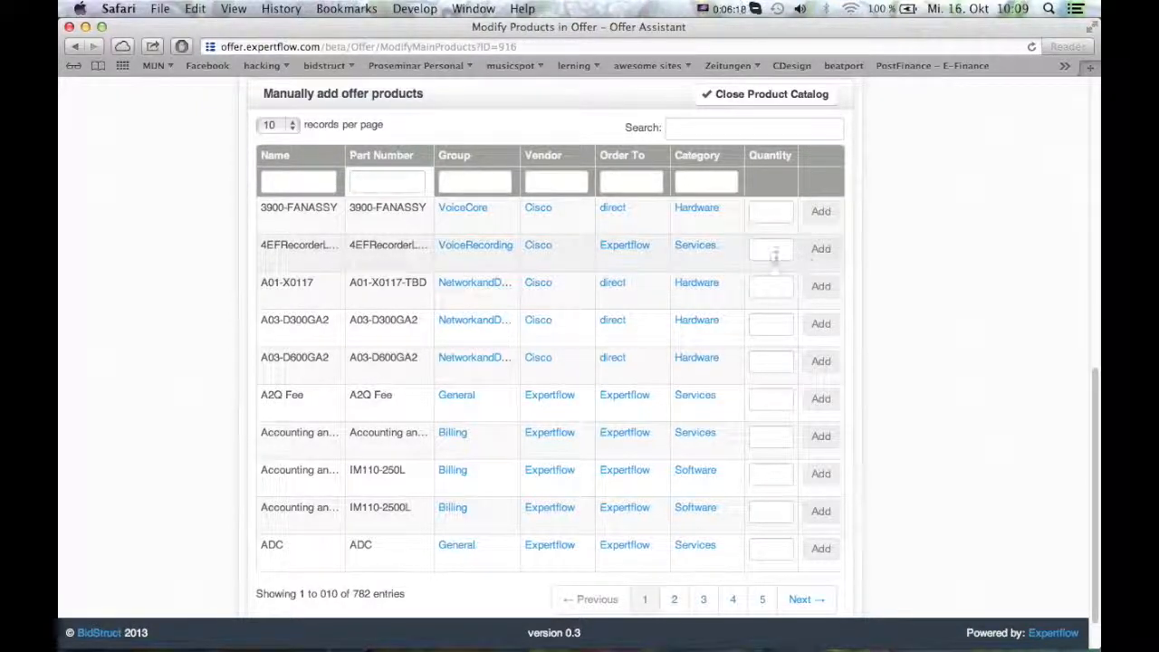
Filter the product catalog by vendor "cisco" and category "servi".
left_click(546, 177)
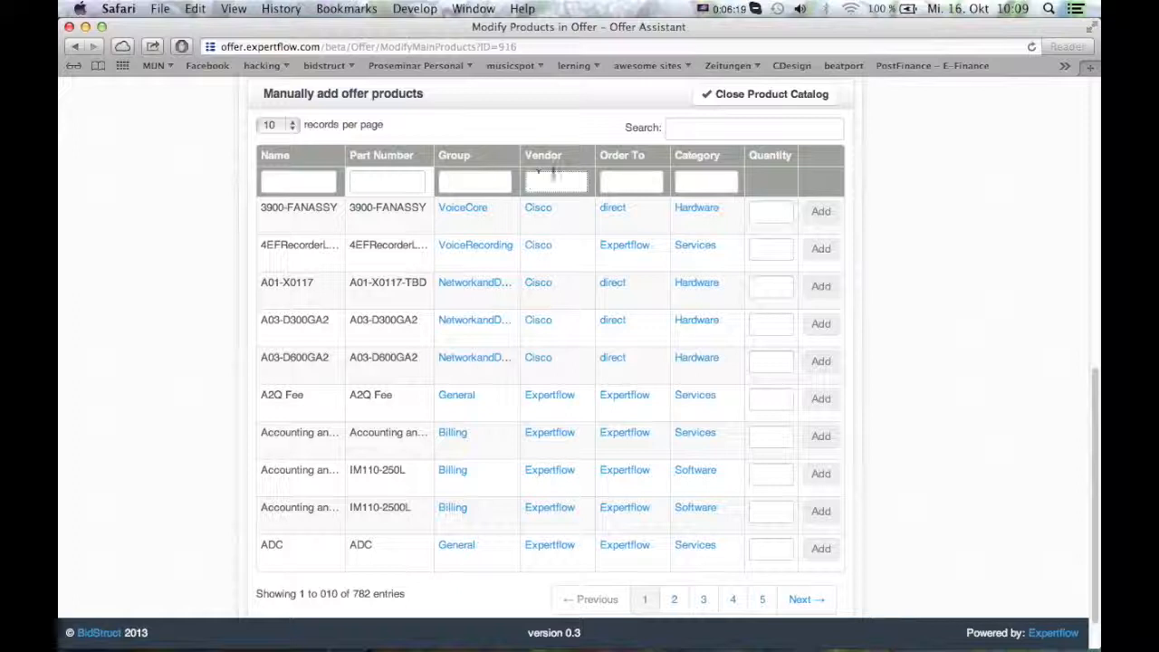
type("cisco")
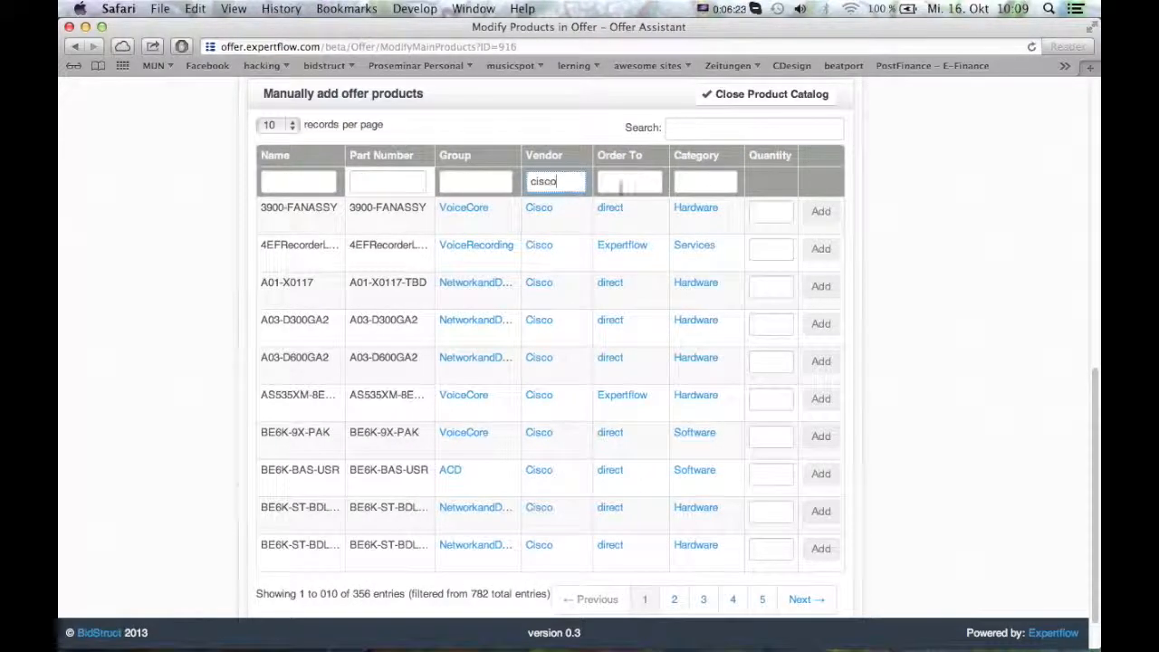
left_click(706, 181)
type("servi")
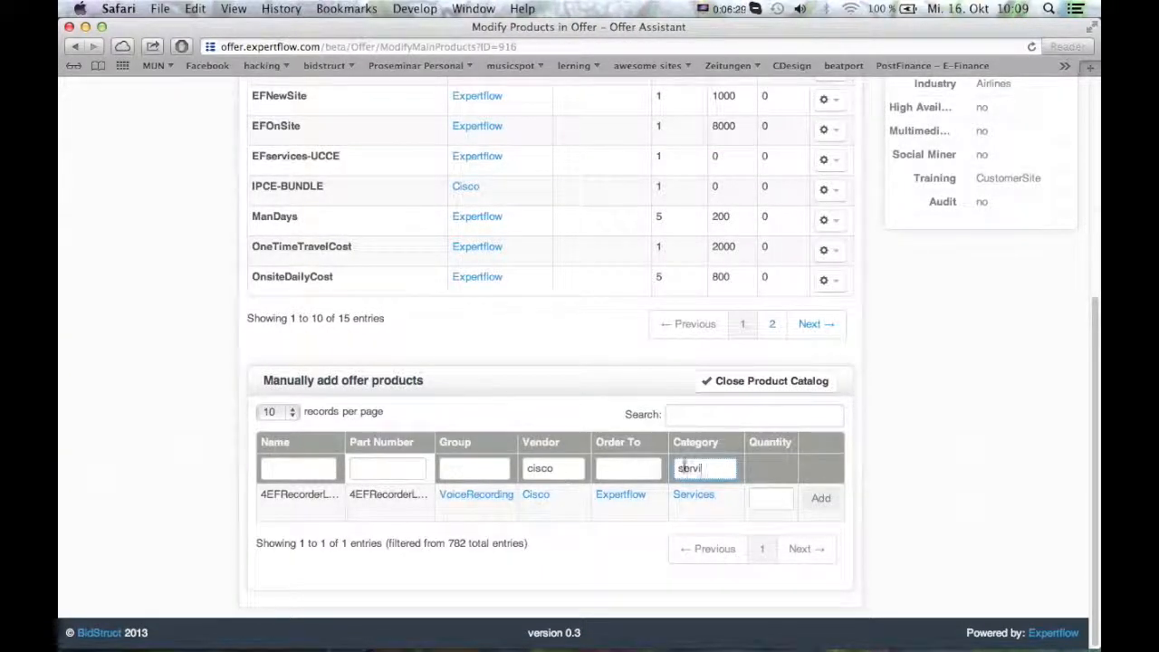
Clear the category and vendor filters of the product catalog.
double_click(685, 468)
key("BackSpace")
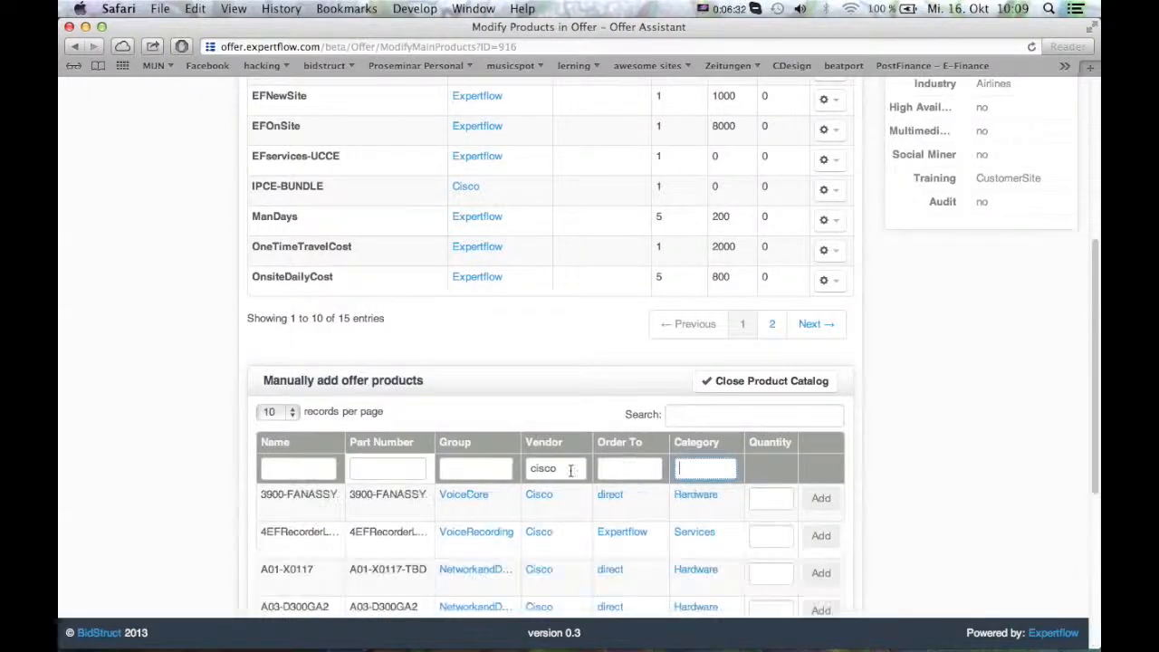
double_click(547, 468)
key("BackSpace")
scroll(760, 436, "down", 2)
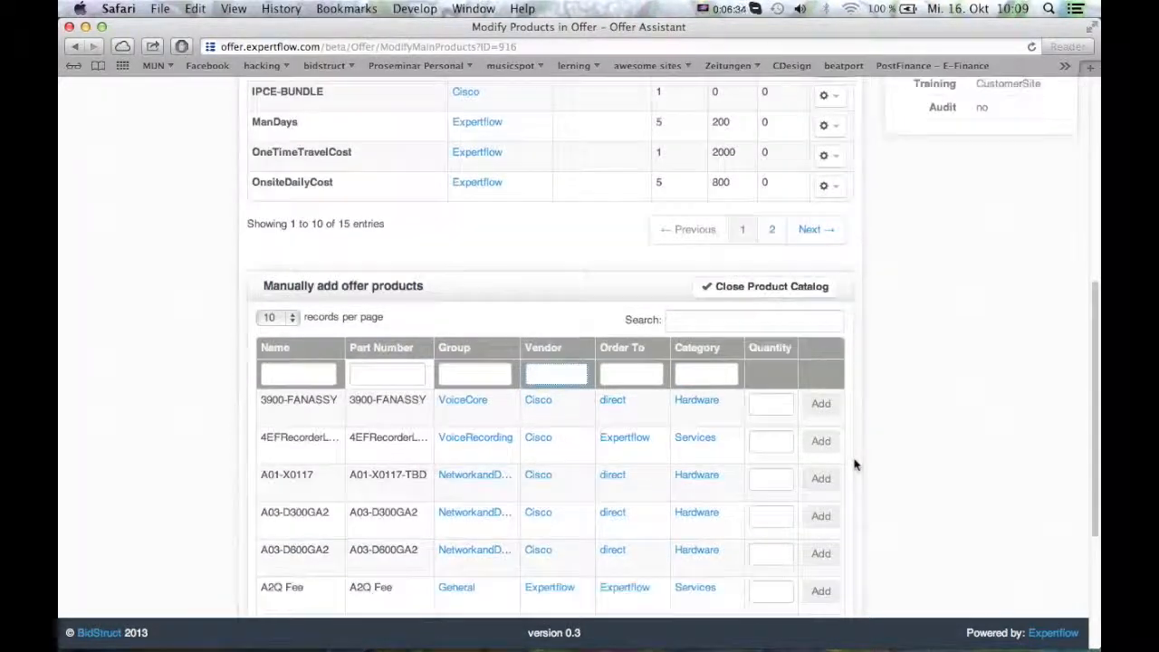
Search the whole product catalog for "mscrm".
left_click(784, 319)
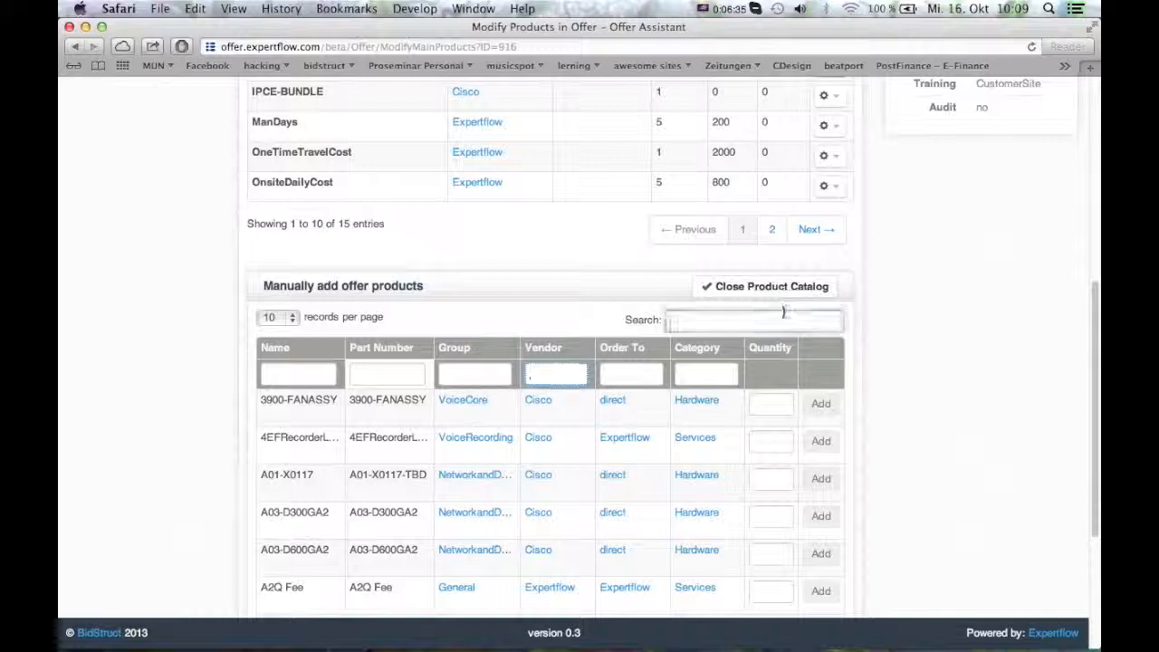
scroll(795, 321, "down", 1)
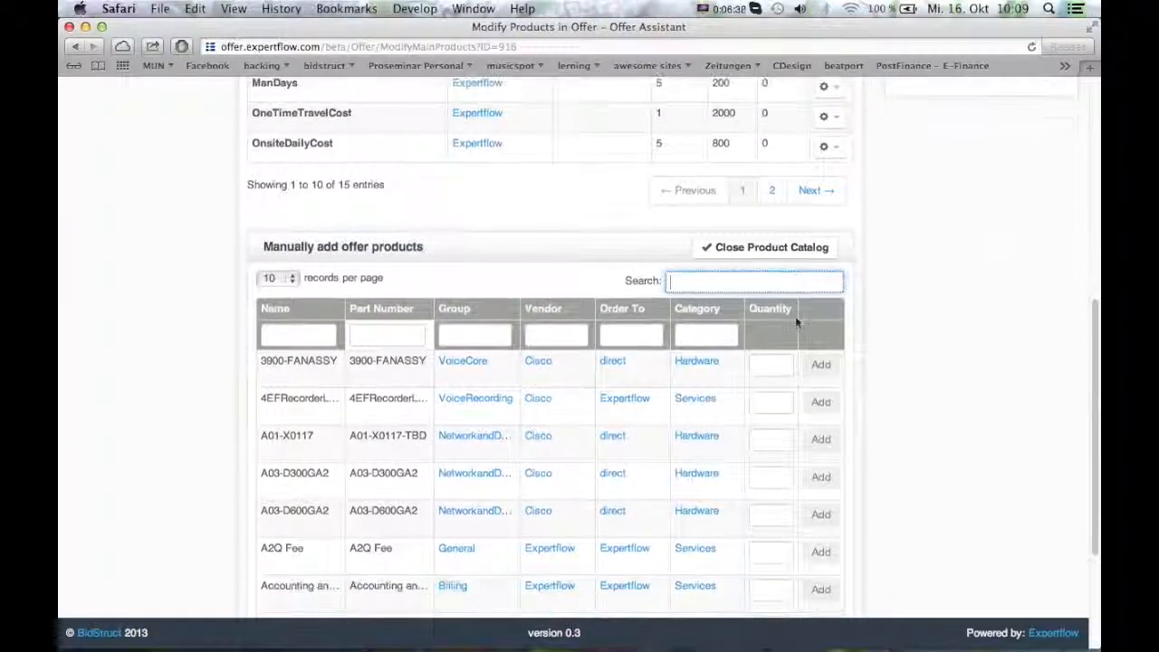
scroll(867, 326, "down", 1)
scroll(866, 327, "down", 1)
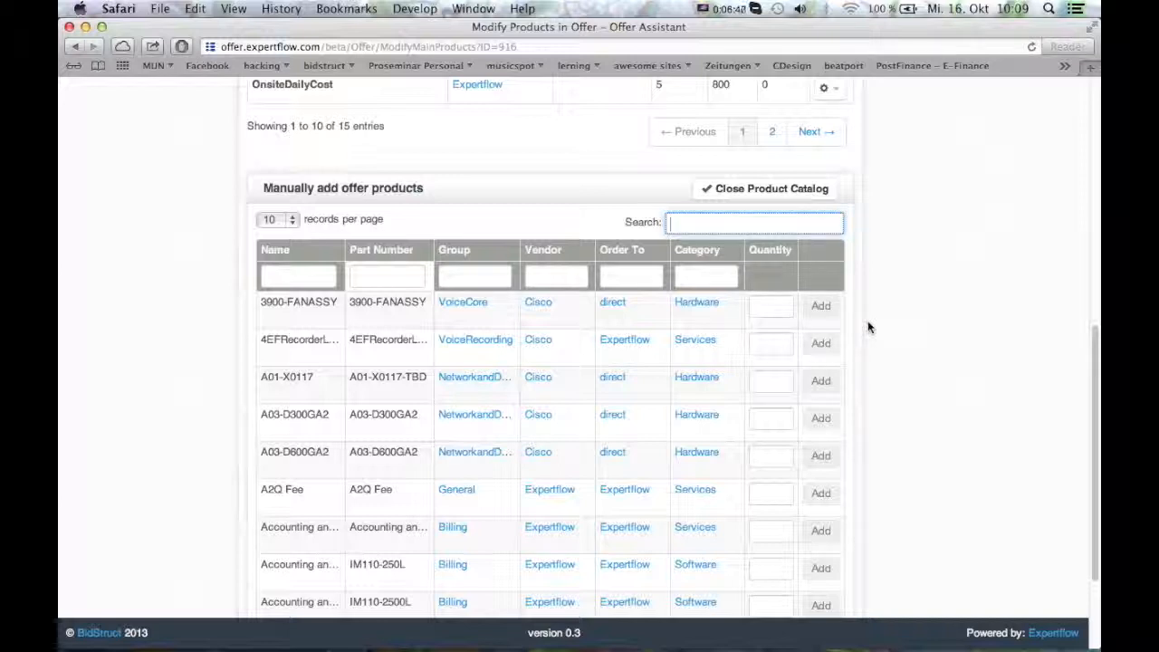
type("mscr")
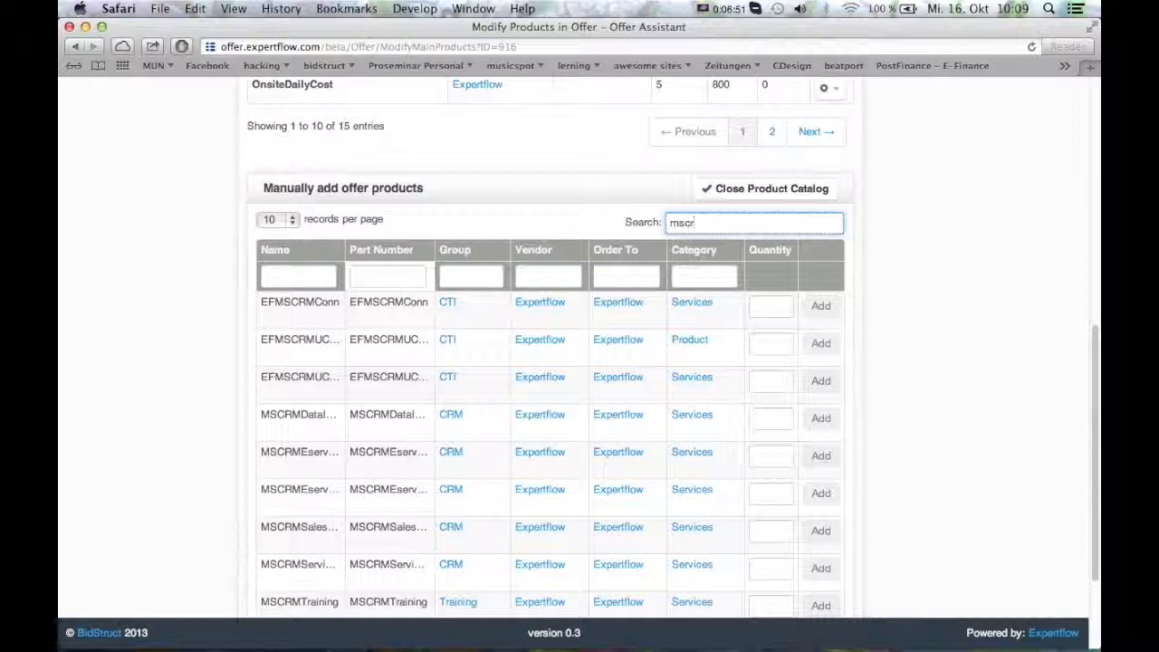
type("m")
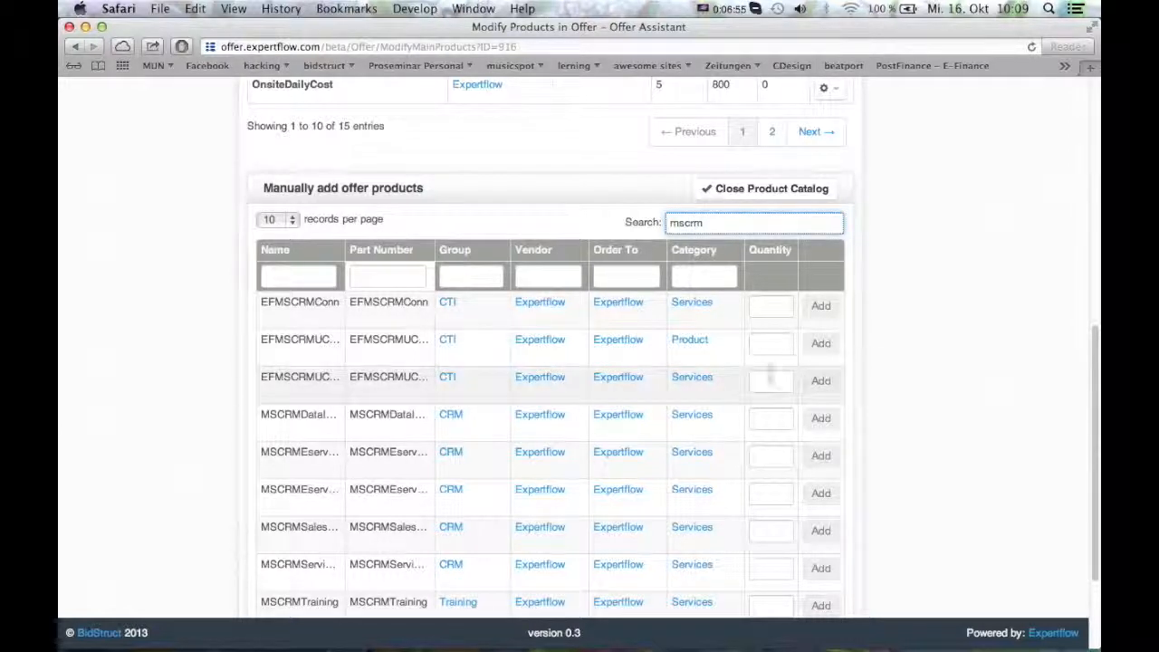
Add the MSCRMTraining product to the offer with a quantity of 10 and close the product catalog.
scroll(446, 390, "down", 1)
scroll(445, 390, "down", 3)
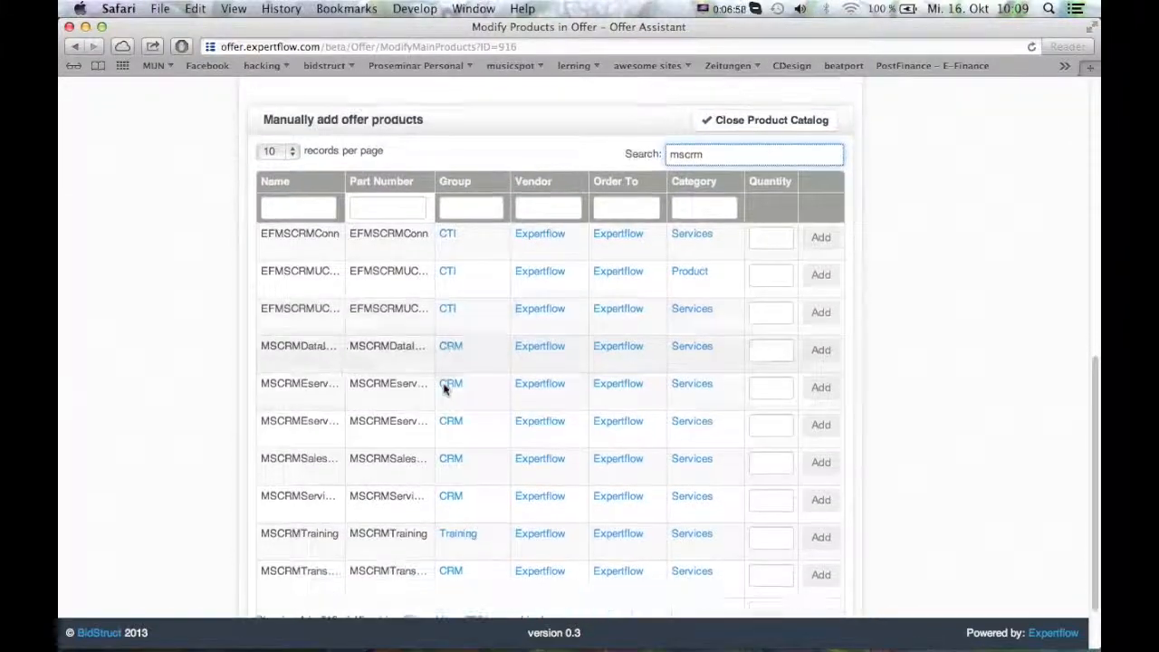
left_click_drag(261, 533, 300, 533)
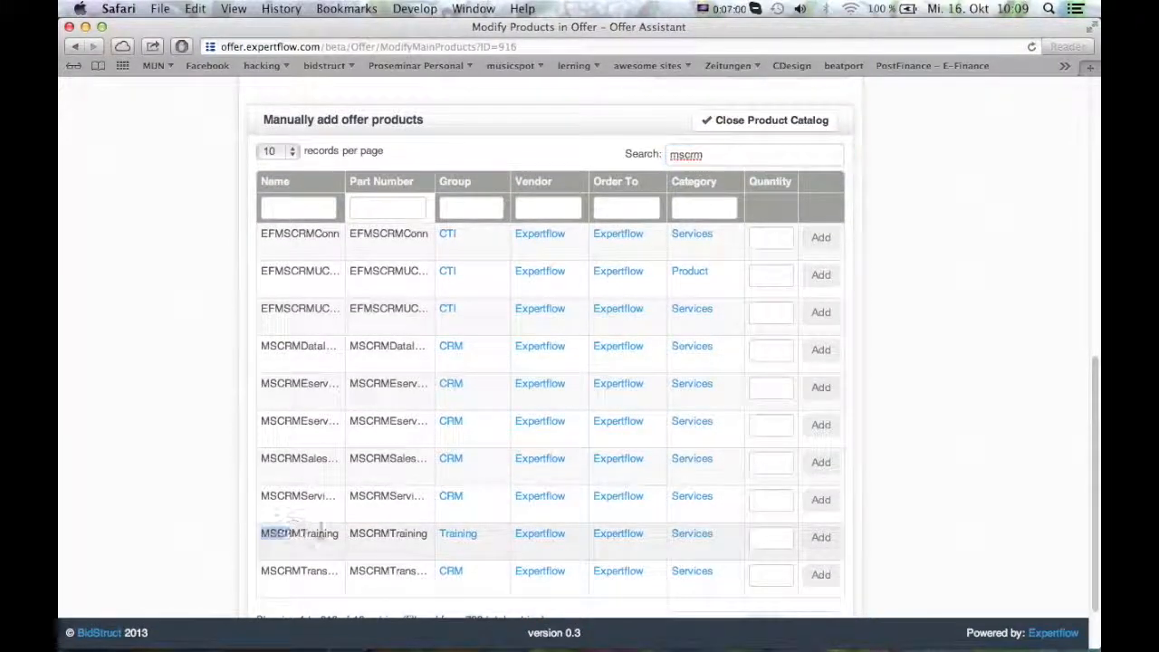
left_click(766, 537)
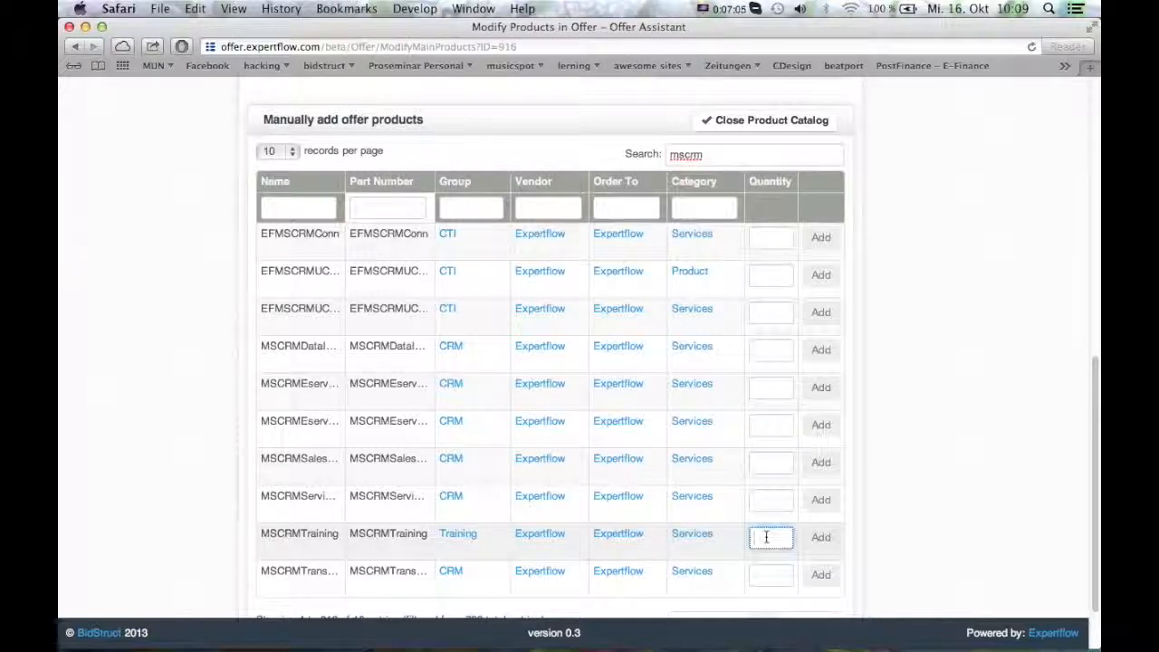
type("10")
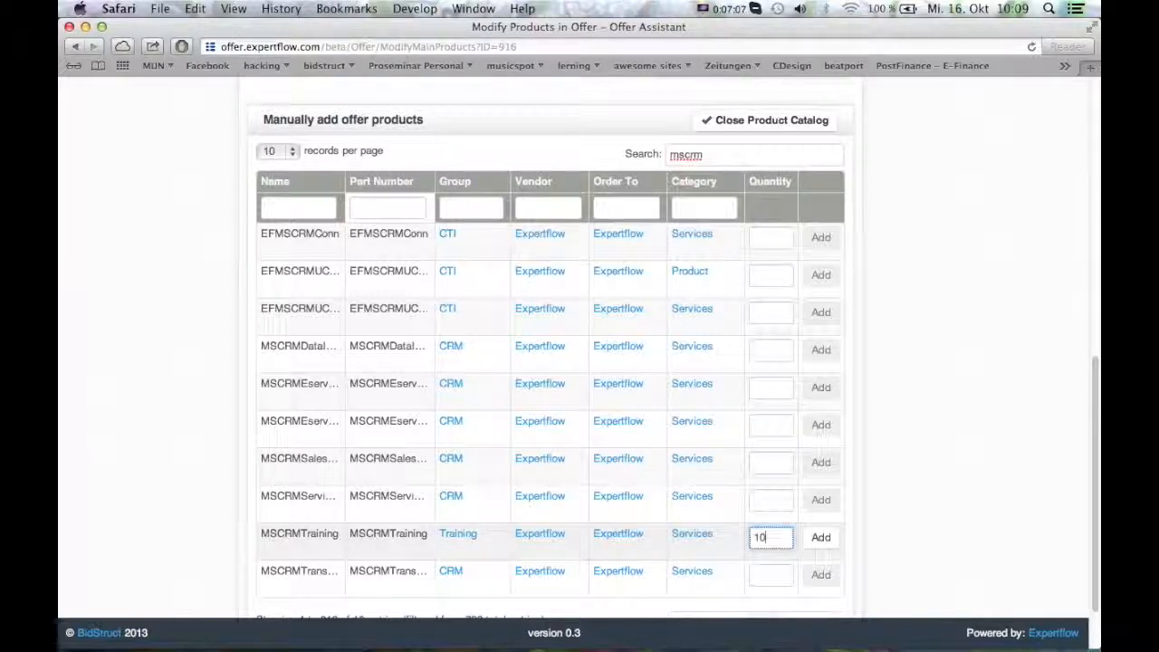
left_click(824, 540)
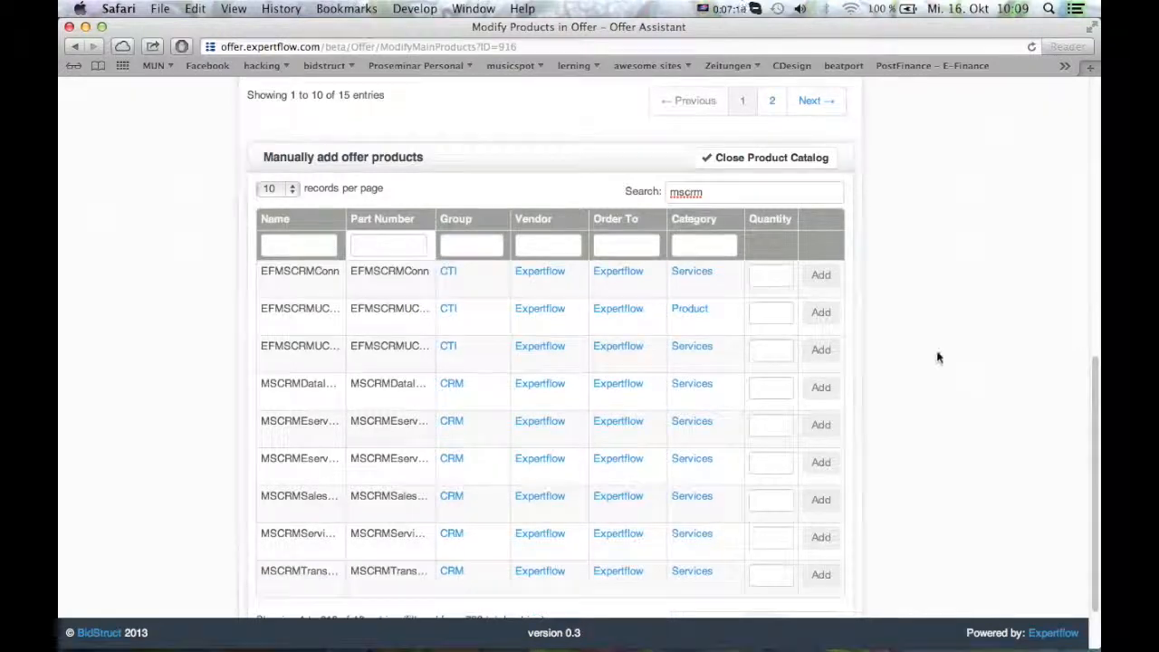
left_click(782, 159)
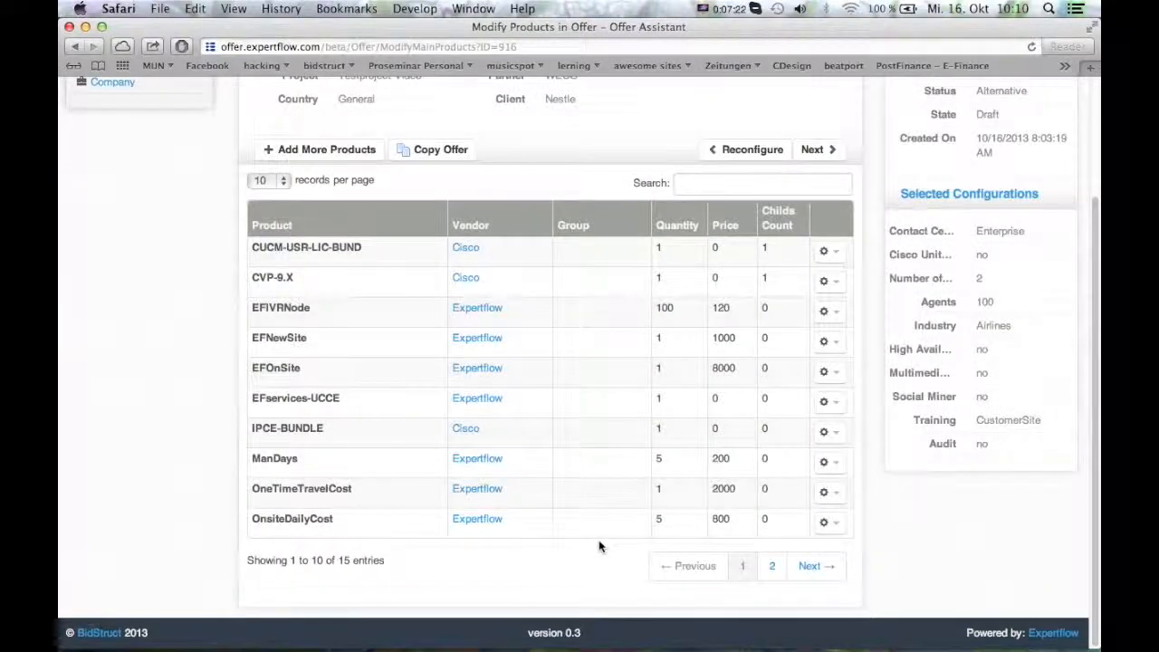
Proceed to finalizing the products in the offer, accepting that it can no longer be reconfigured without losing changes.
scroll(593, 479, "up", 3)
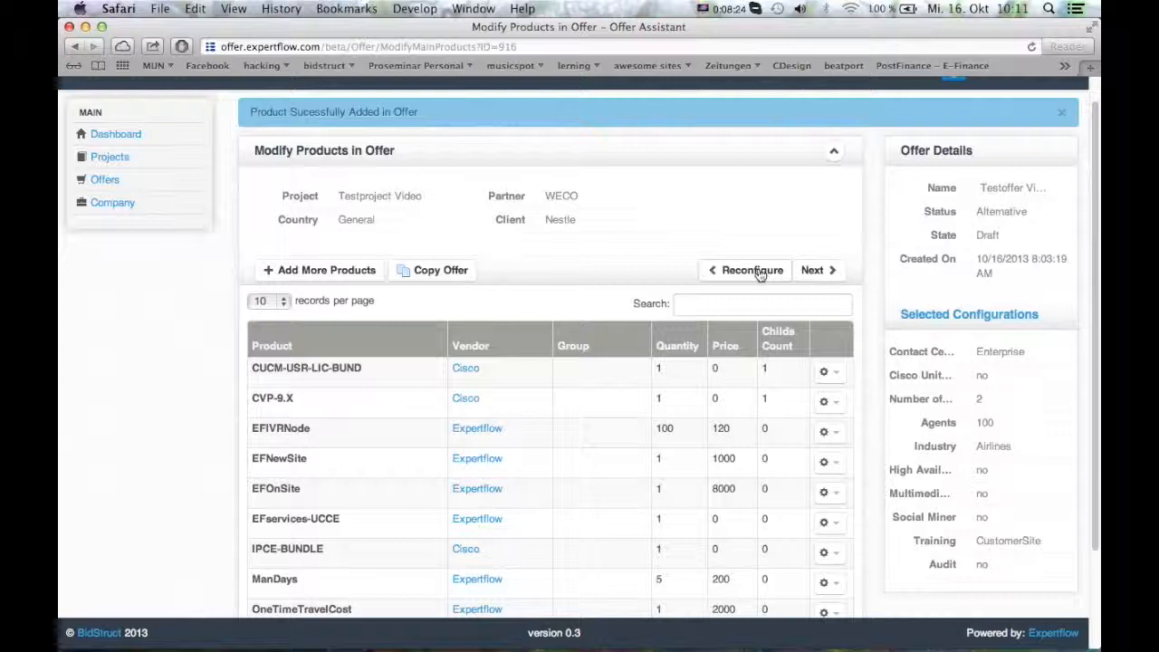
left_click(830, 271)
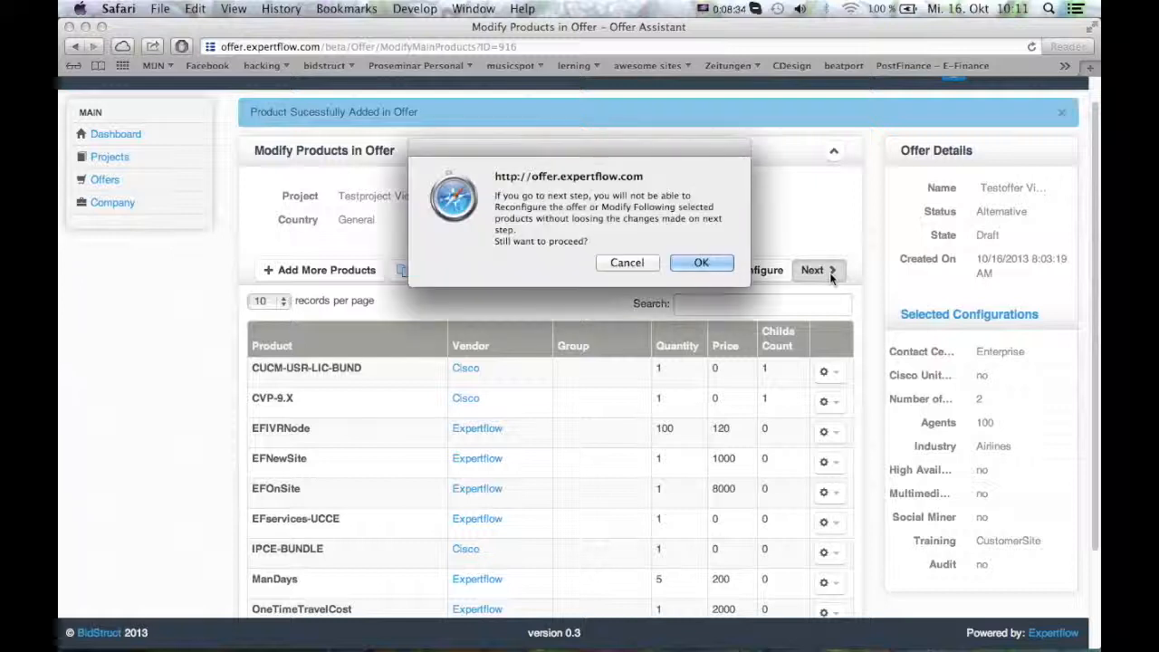
left_click(701, 263)
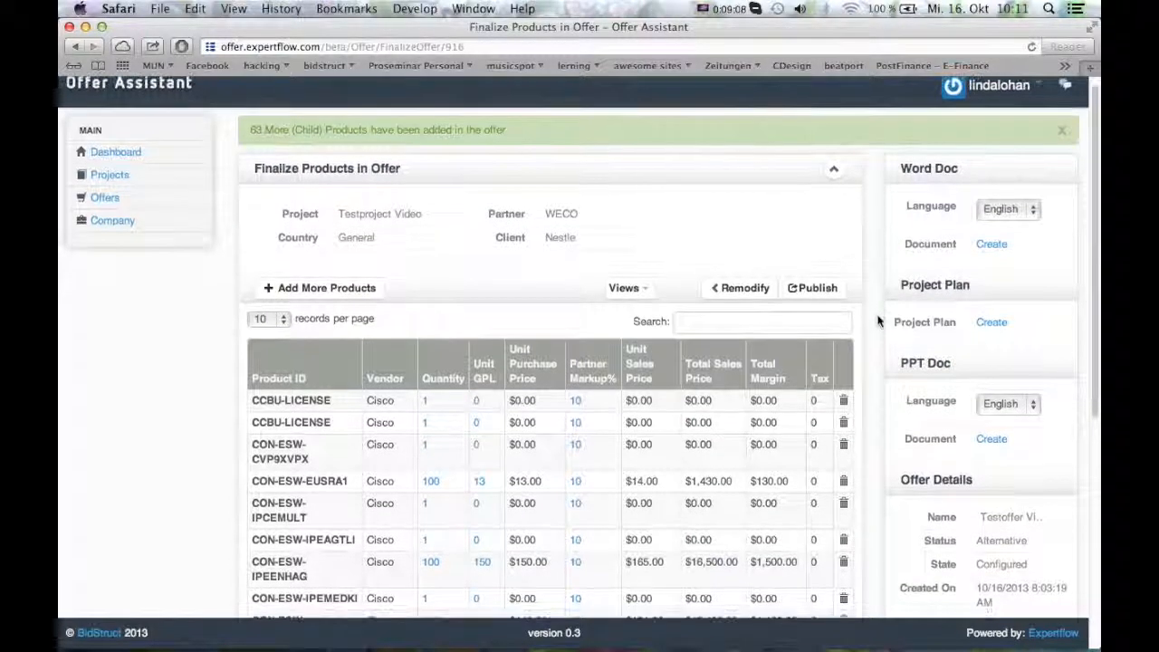
Look over the finalized product list and open the offer's Partner Summary view.
scroll(876, 319, "down", 1)
scroll(877, 318, "down", 2)
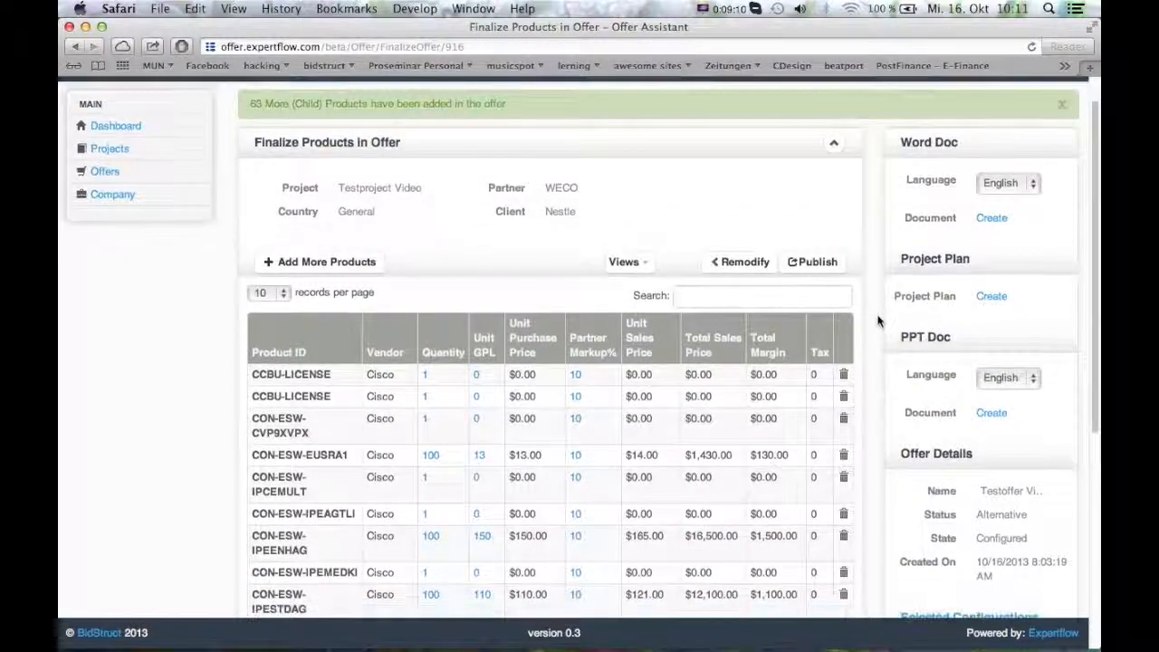
scroll(876, 318, "down", 5)
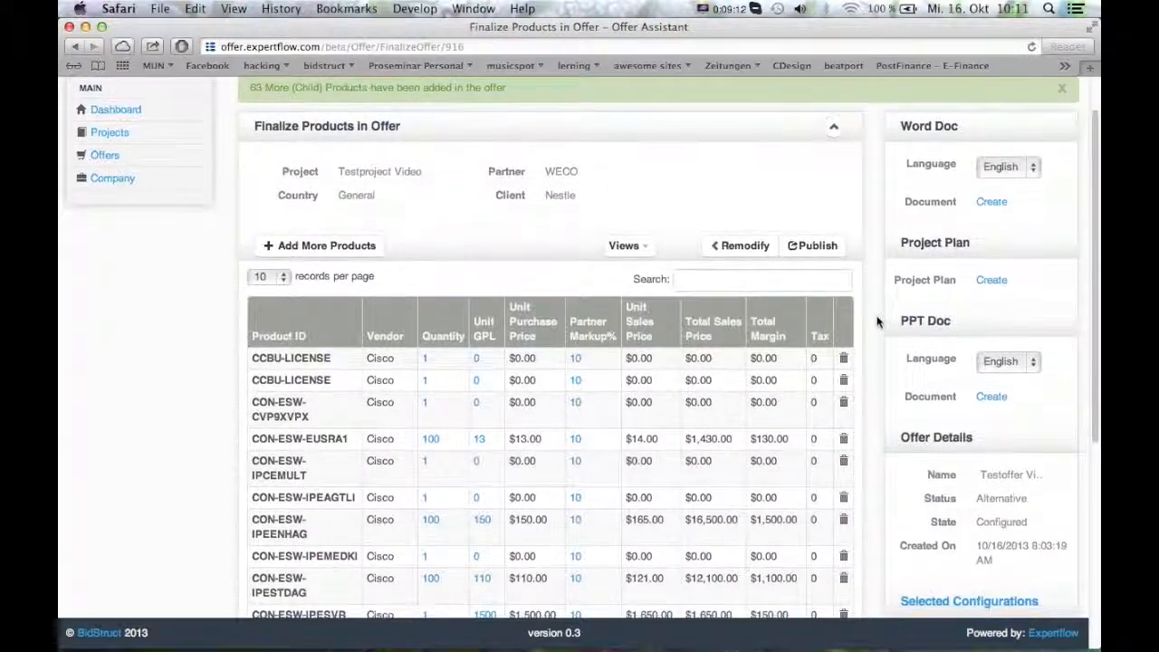
scroll(876, 319, "down", 1)
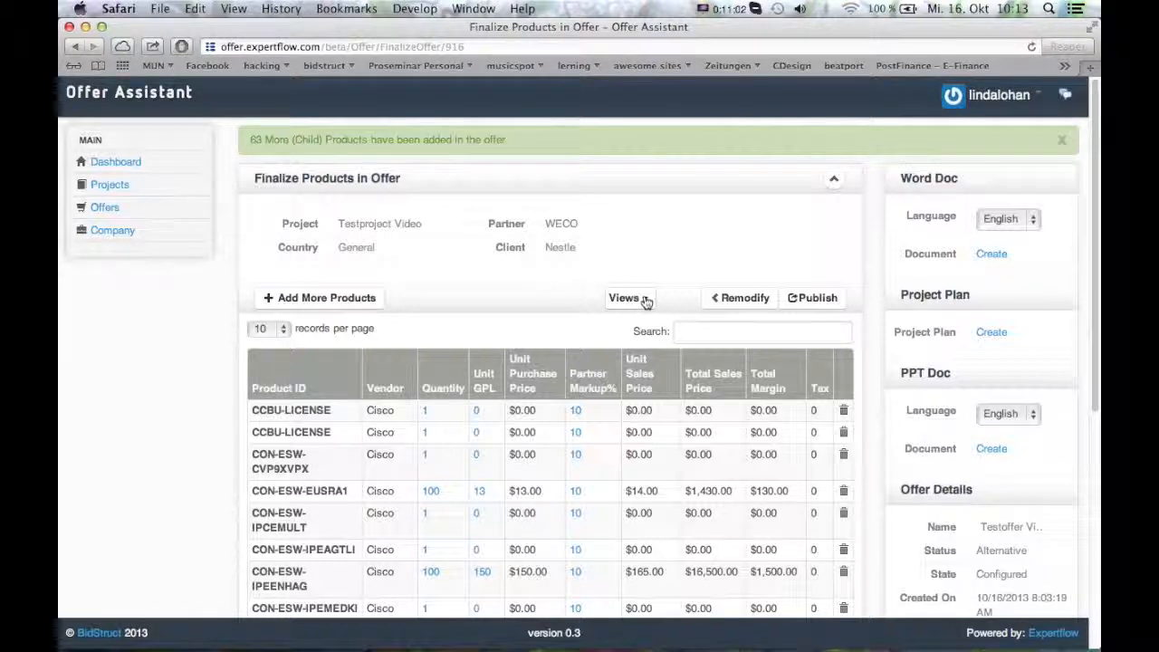
left_click(645, 299)
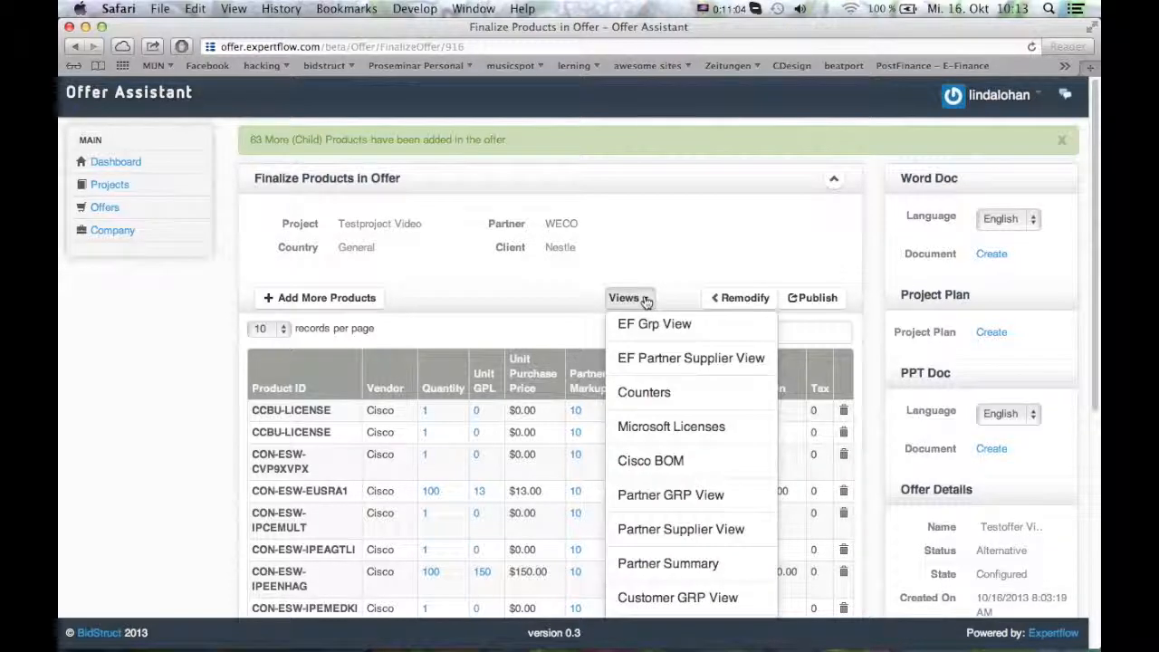
scroll(688, 336, "down", 2)
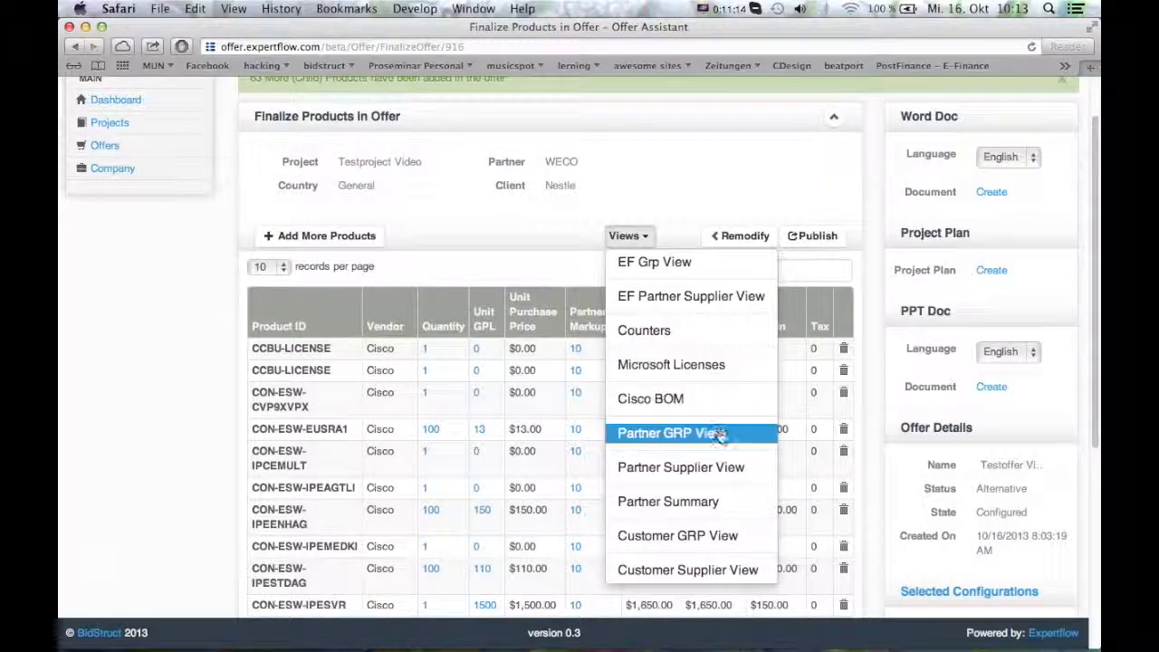
left_click(720, 507)
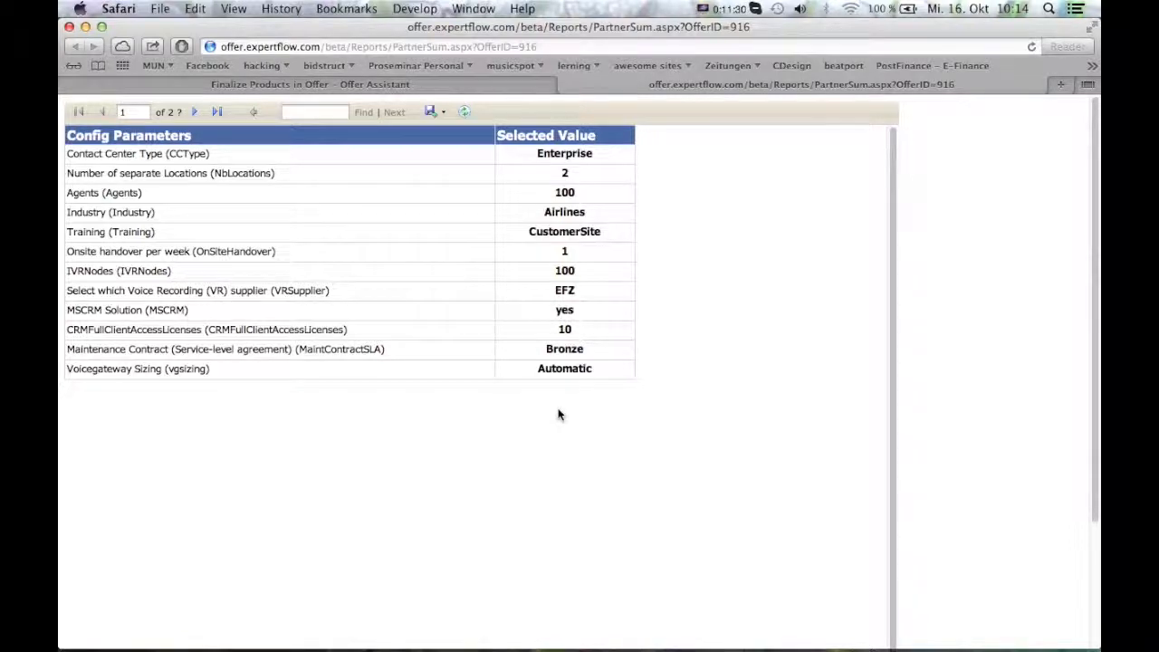
Go to the second page of the Partner Summary report and examine the quote's cost breakdown.
left_click(194, 114)
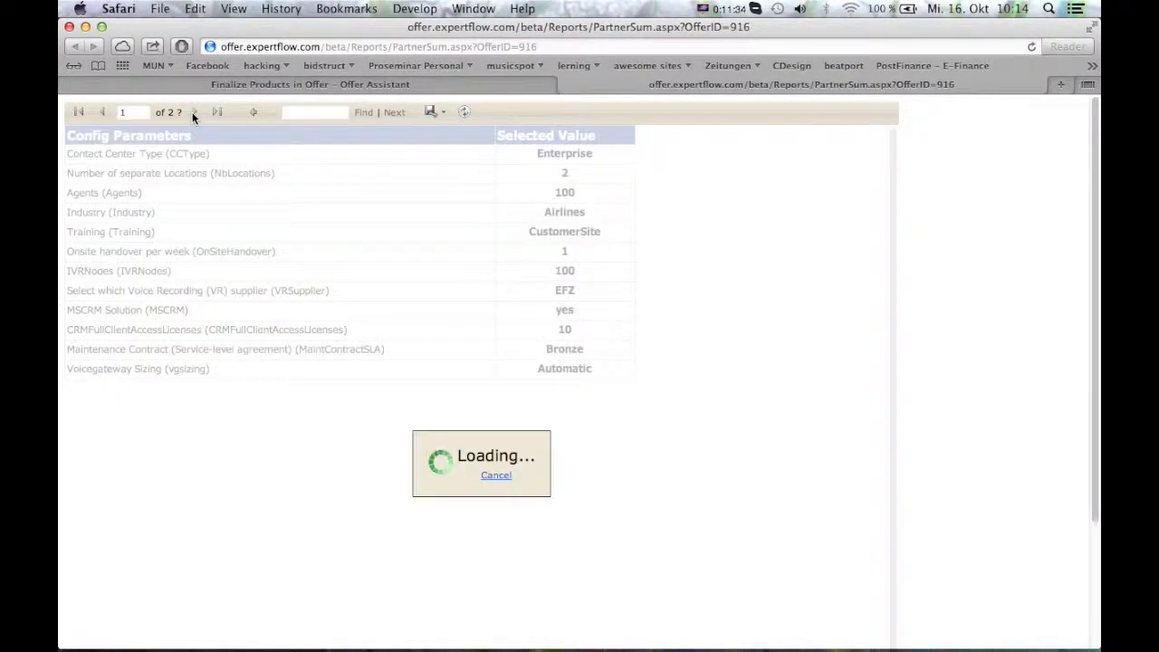
scroll(758, 227, "down", 2)
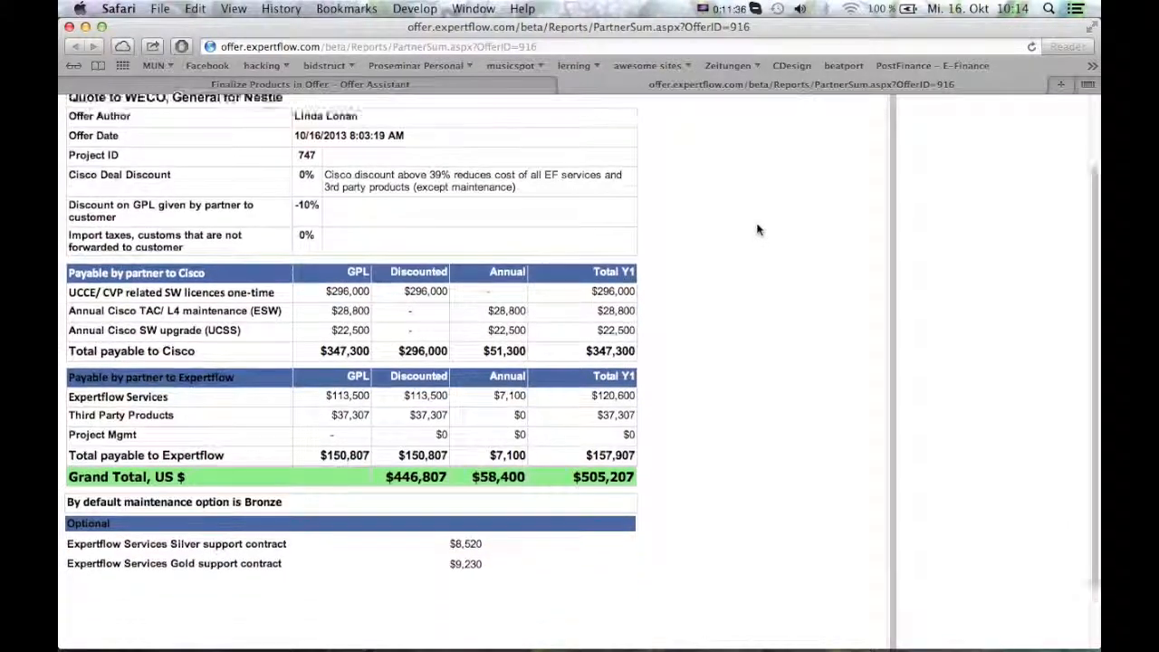
scroll(758, 229, "up", 2)
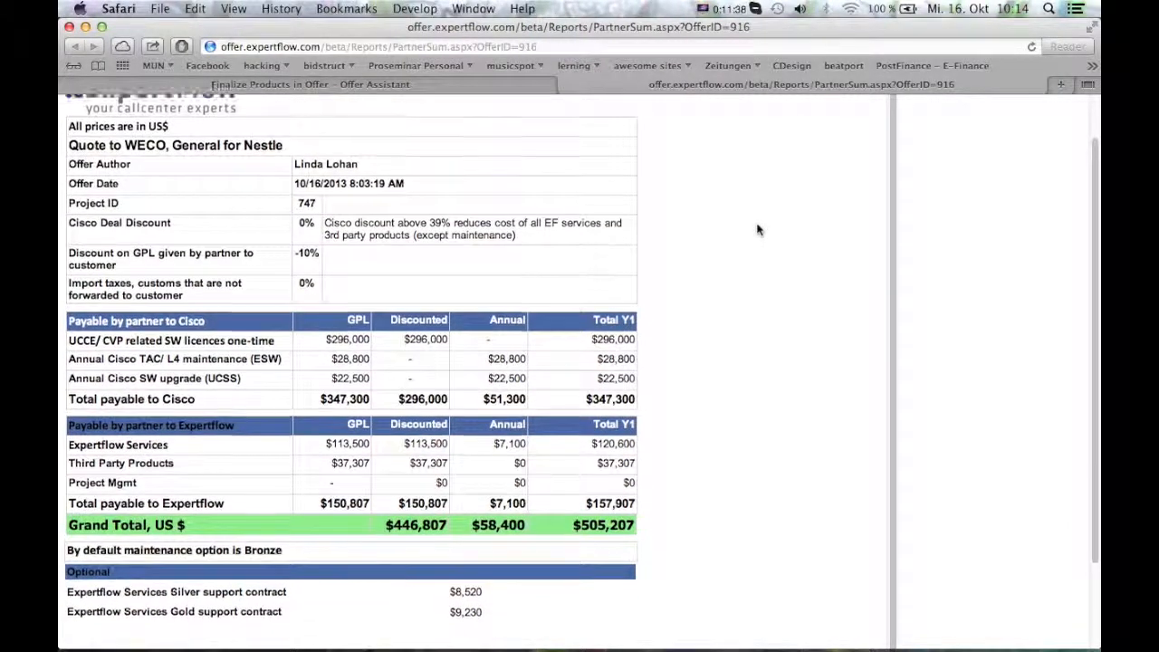
Check the export formats available for the Partner Summary report and close the report.
scroll(758, 229, "up", 2)
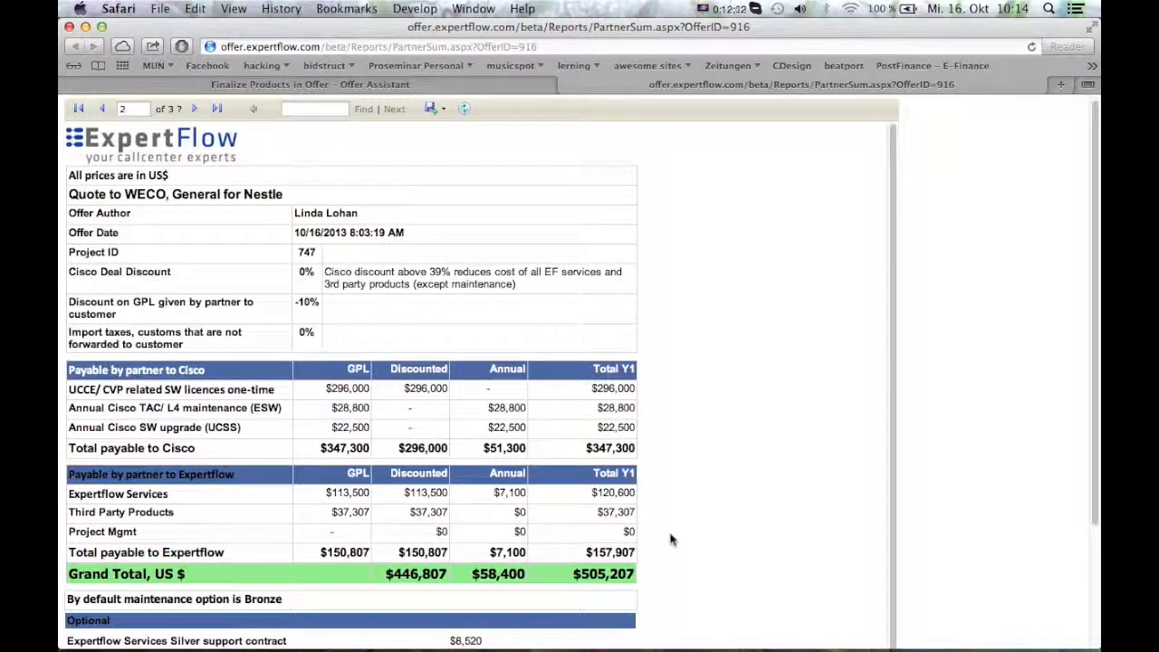
left_click(440, 109)
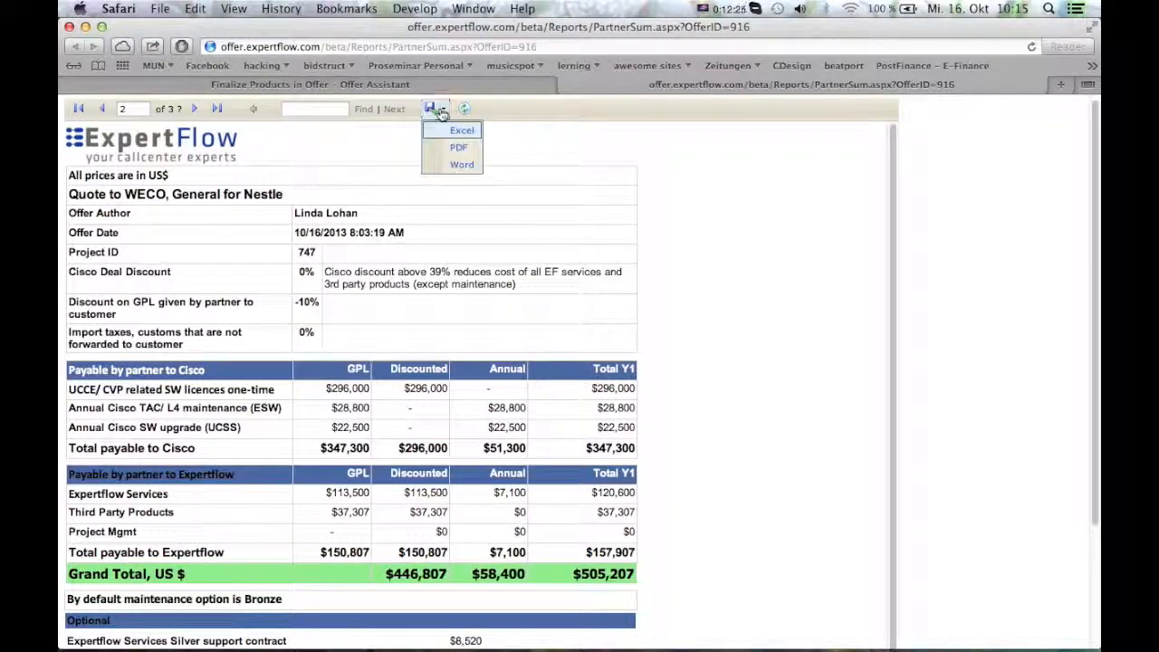
left_click(568, 85)
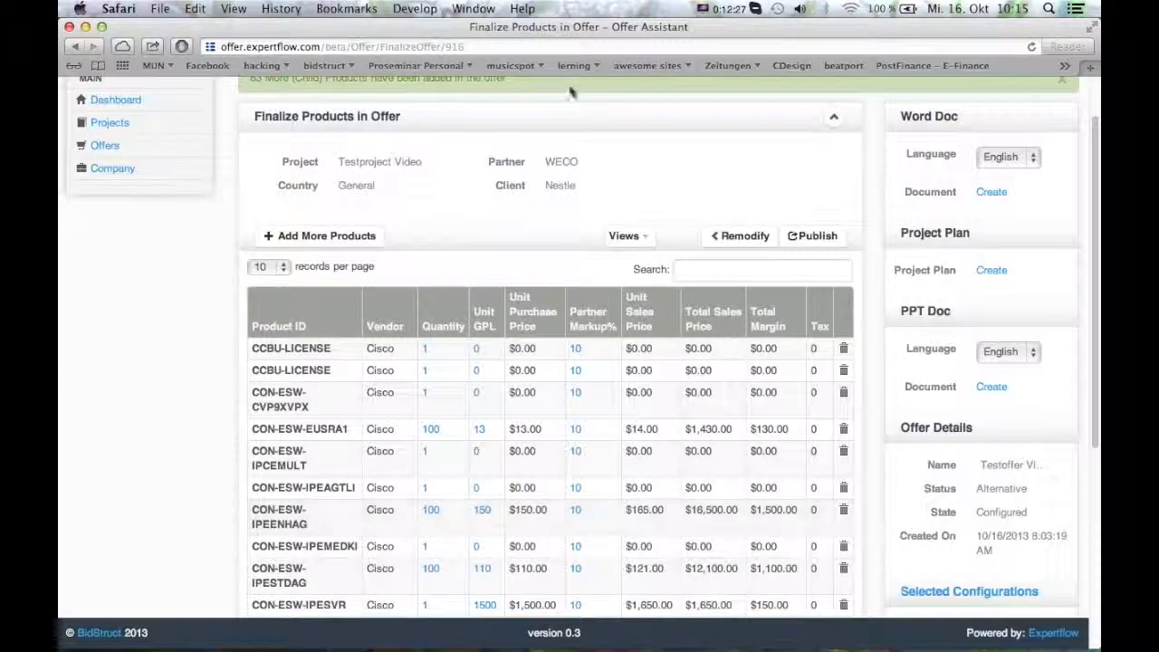
Open the offer's Cisco BOM view, look through its list of part numbers and close the report.
left_click(646, 236)
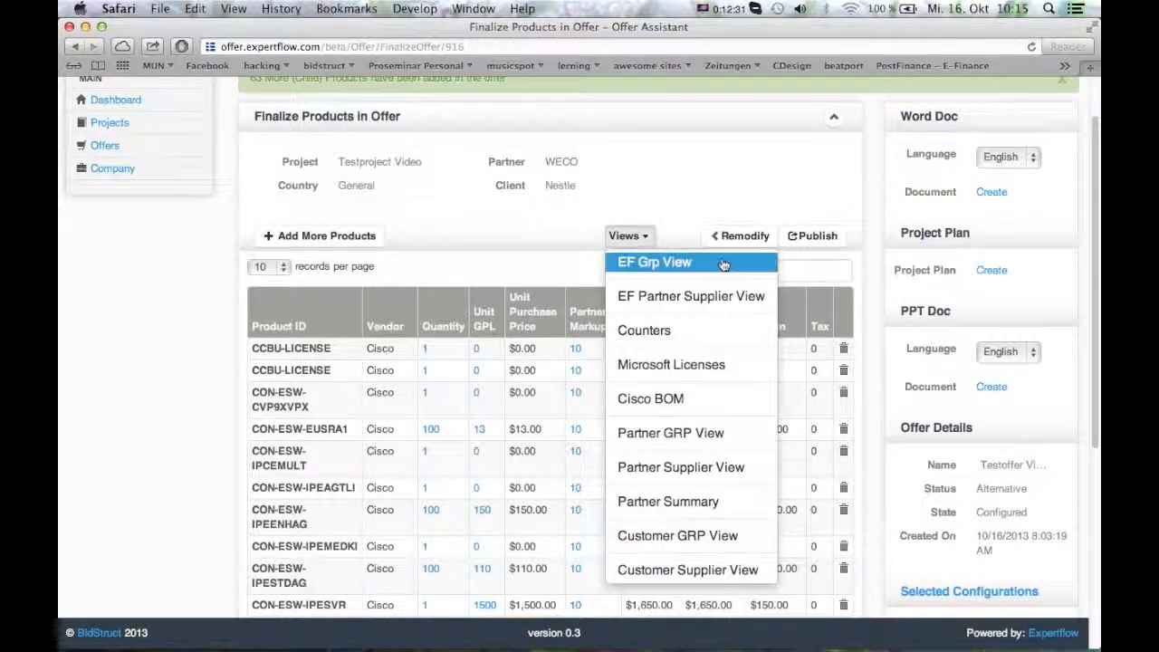
left_click(702, 406)
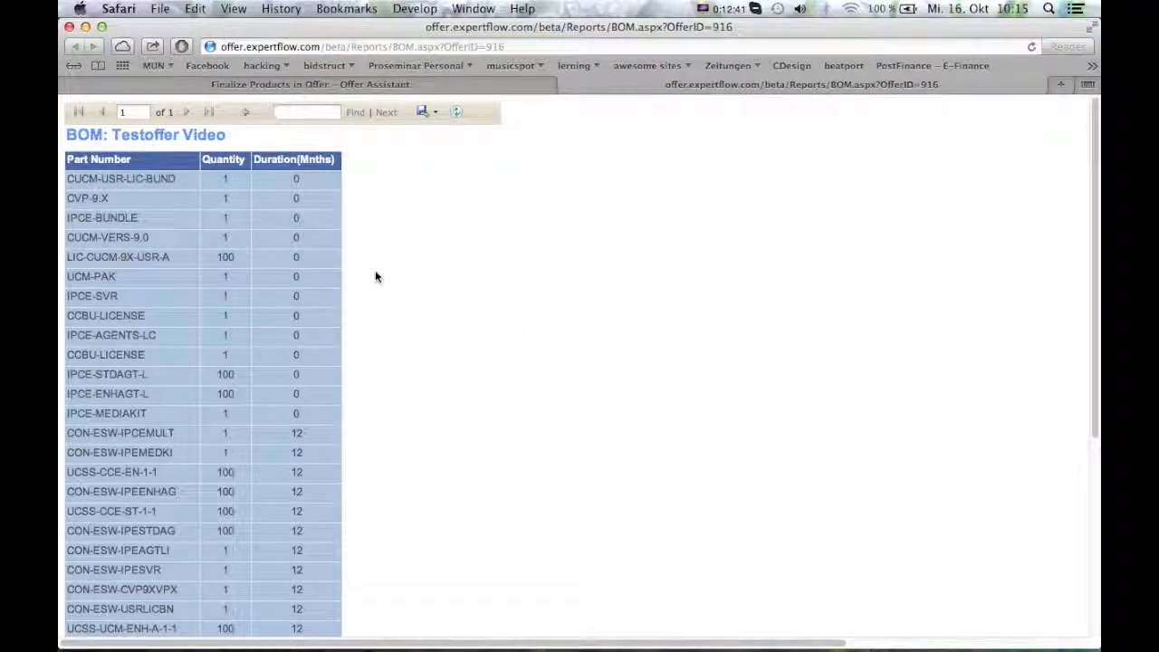
scroll(375, 276, "down", 3)
scroll(375, 277, "up", 3)
left_click(567, 84)
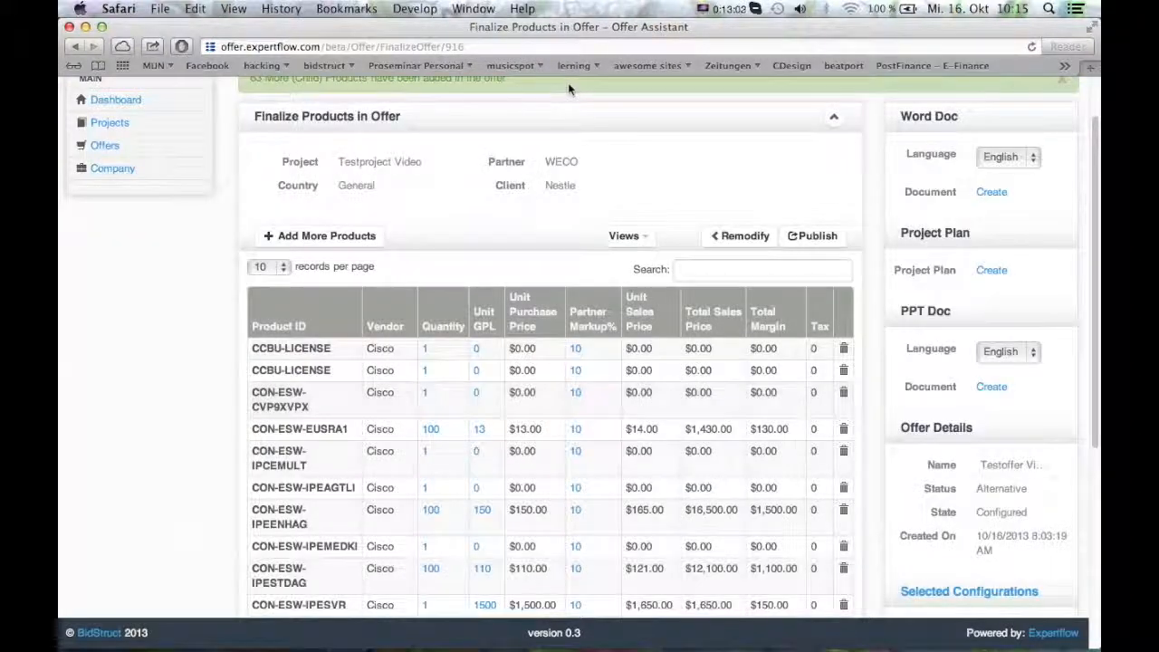
left_click(639, 234)
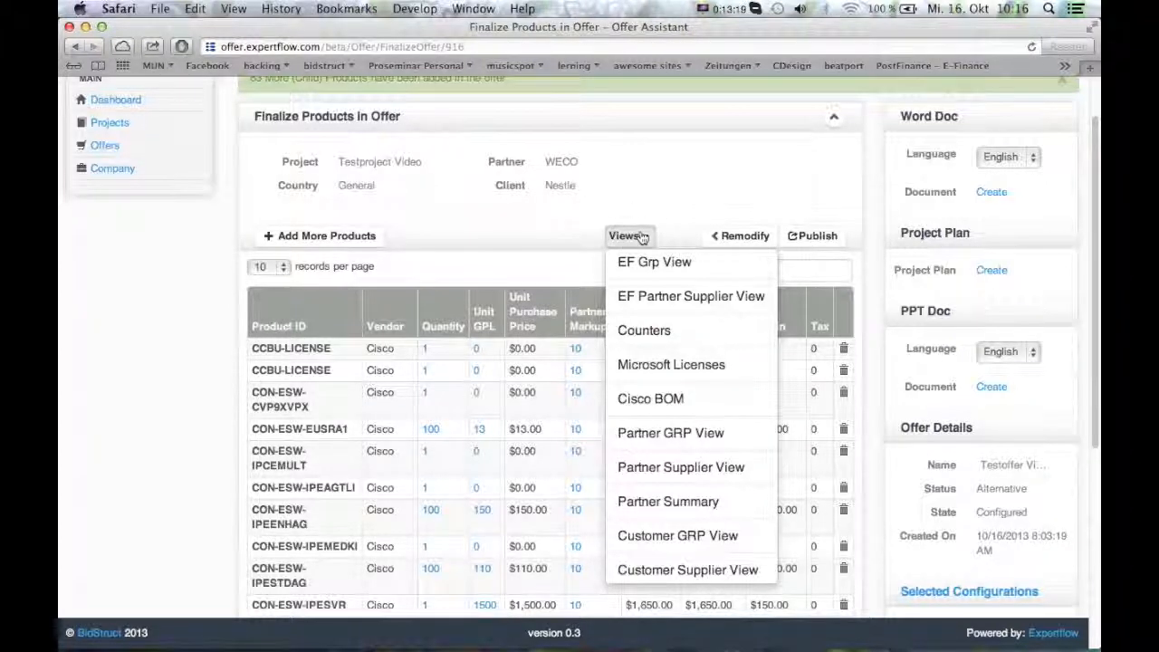
left_click(875, 198)
Create the offer's Word document in English with all ten sections from Cover to Expertflow included.
scroll(874, 198, "down", 1)
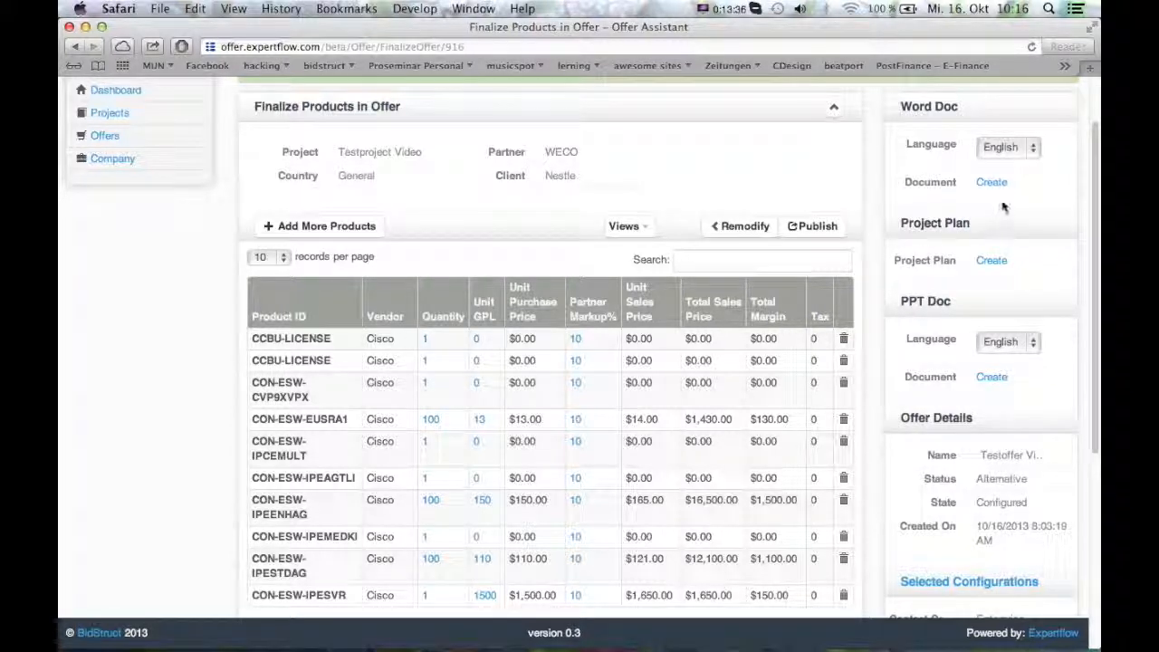
left_click(1023, 149)
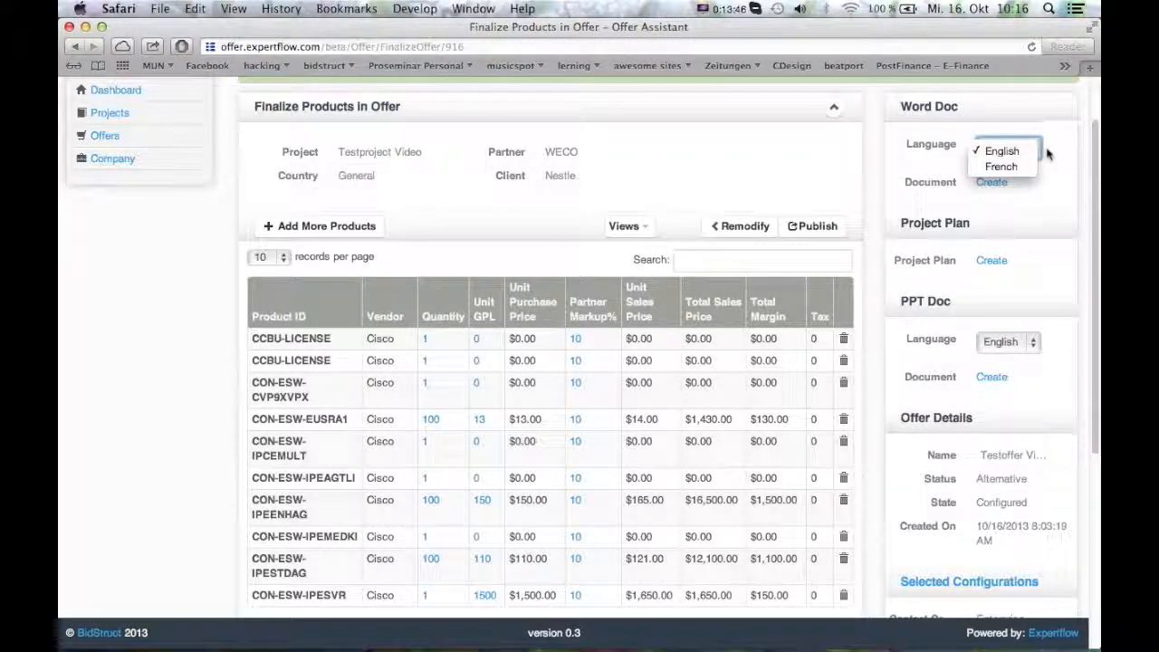
left_click(1041, 172)
left_click(991, 182)
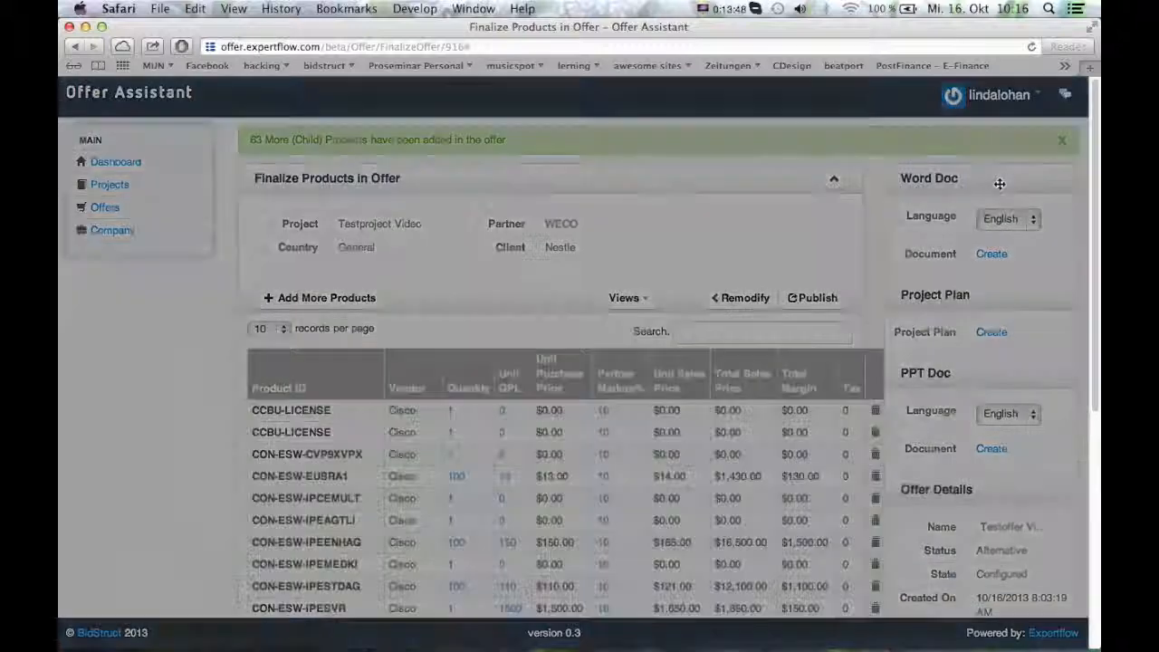
scroll(776, 375, "down", 1)
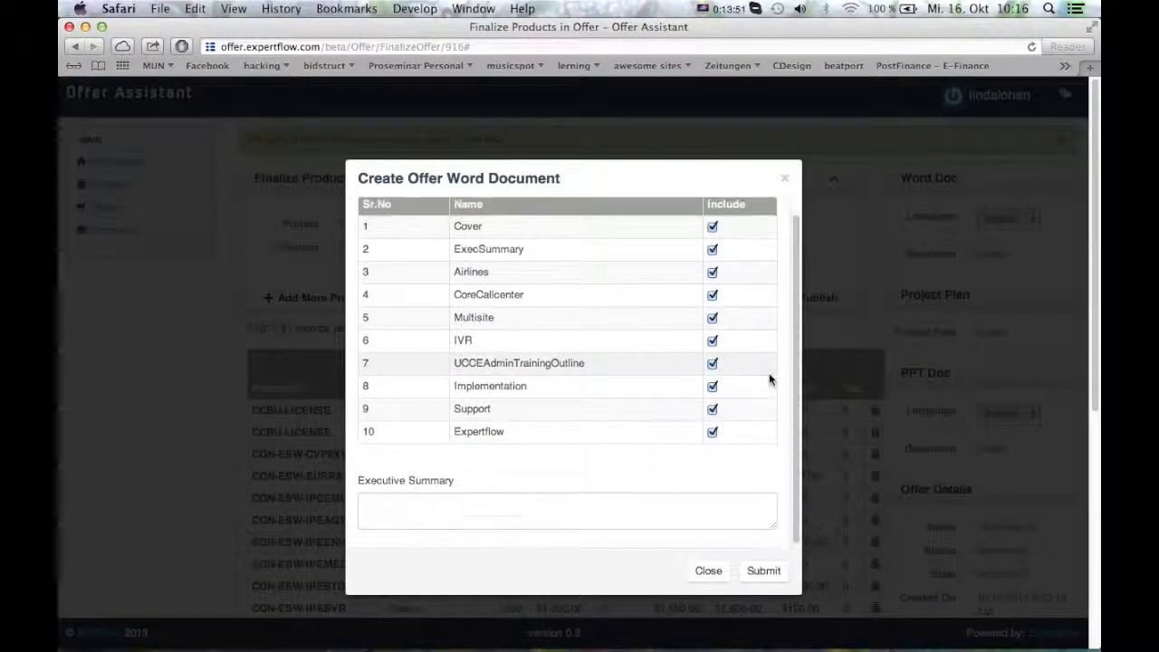
left_click(770, 577)
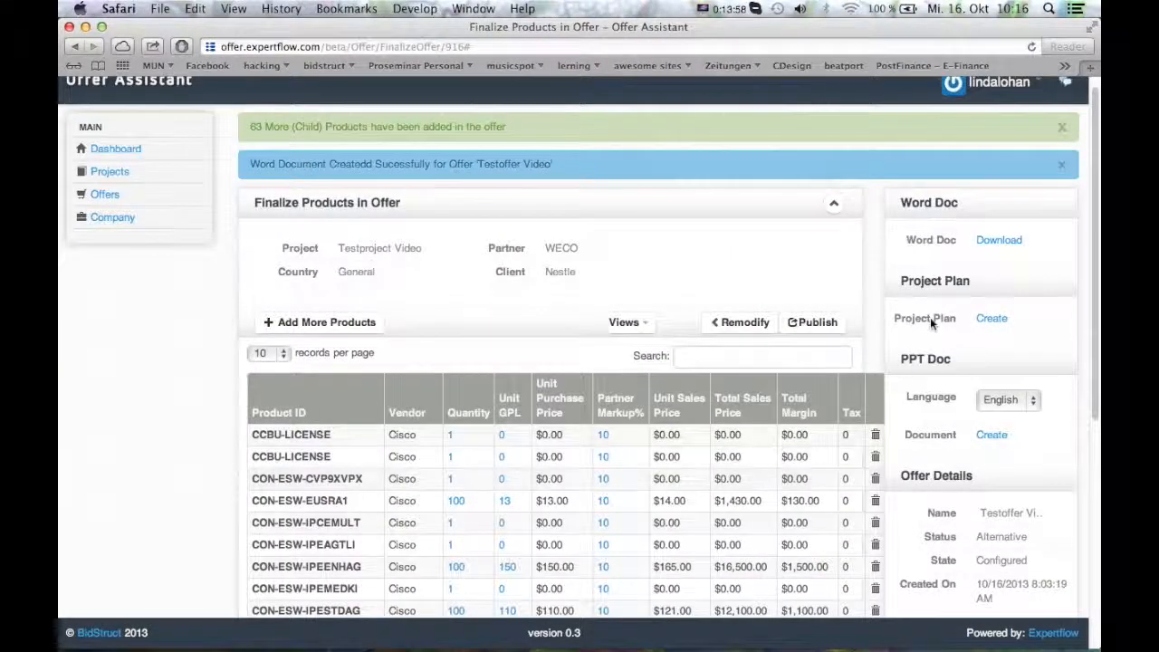
Download the offer's Word document, open it in Word and look through its pages.
left_click(996, 242)
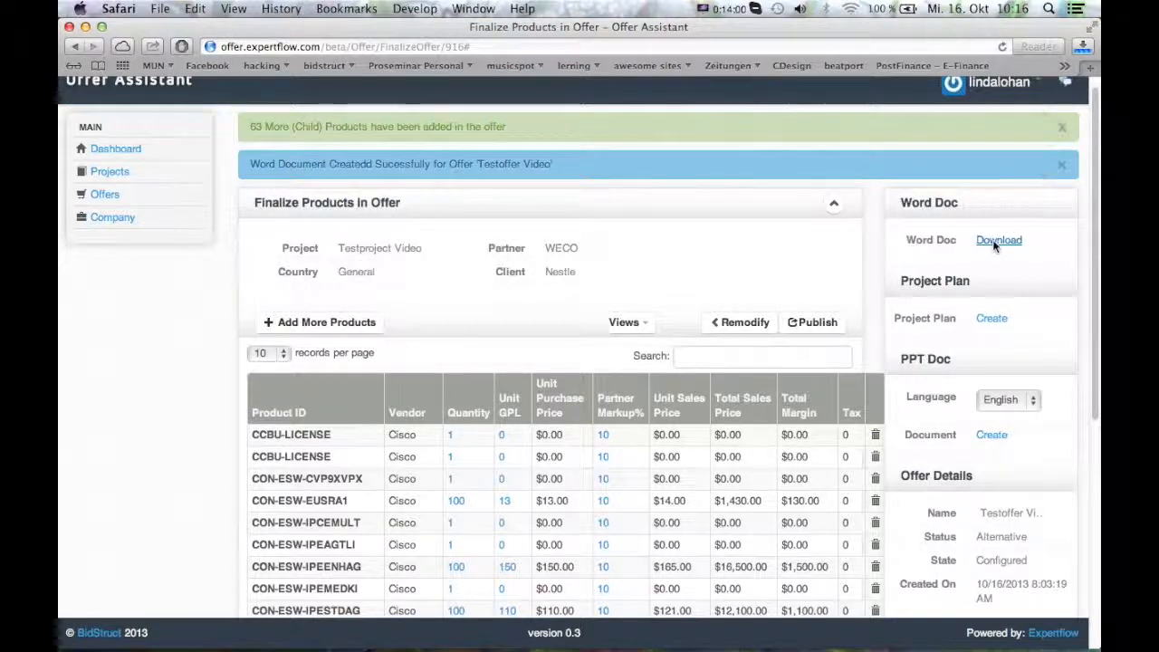
left_click(1084, 50)
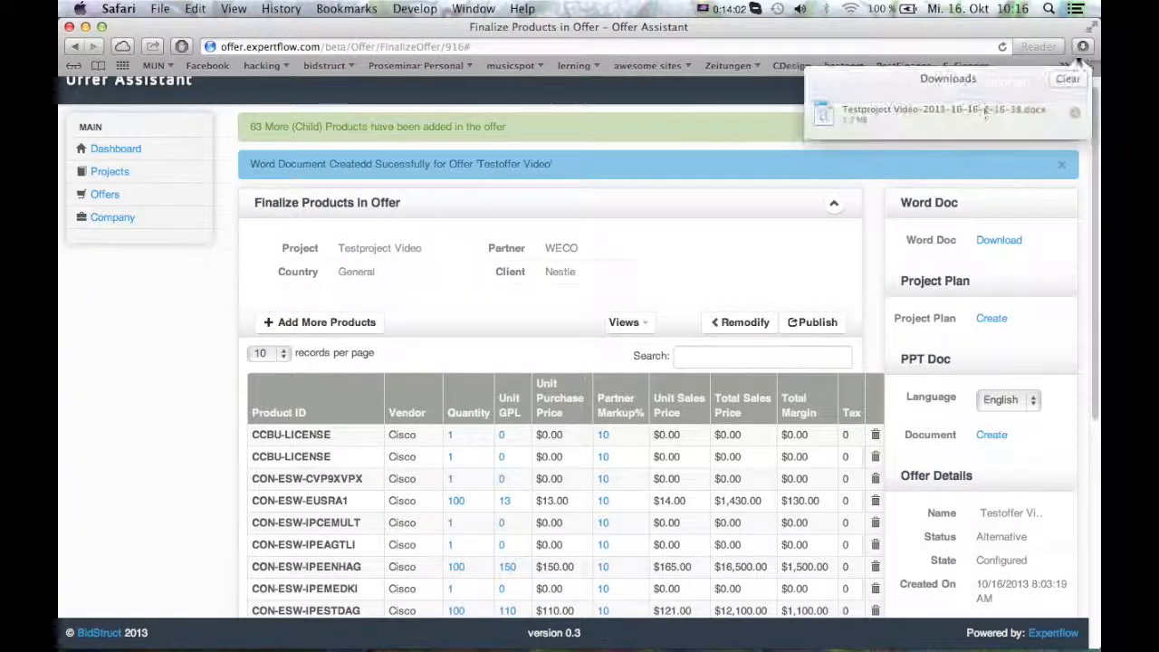
double_click(951, 115)
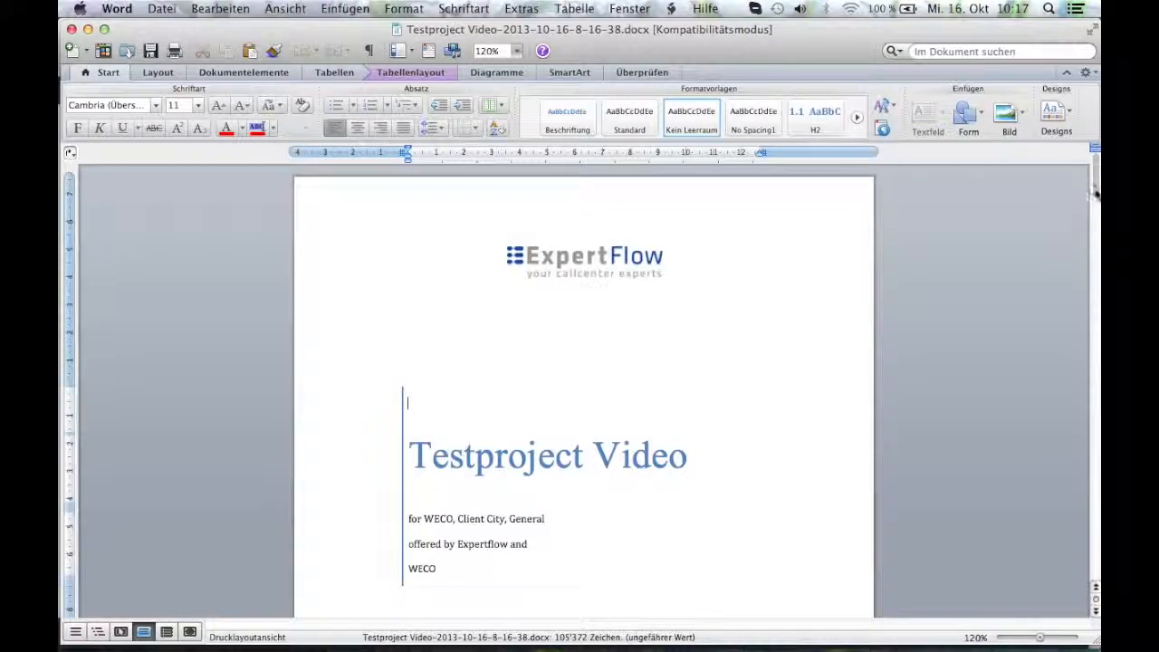
left_click_drag(1096, 187, 1082, 500)
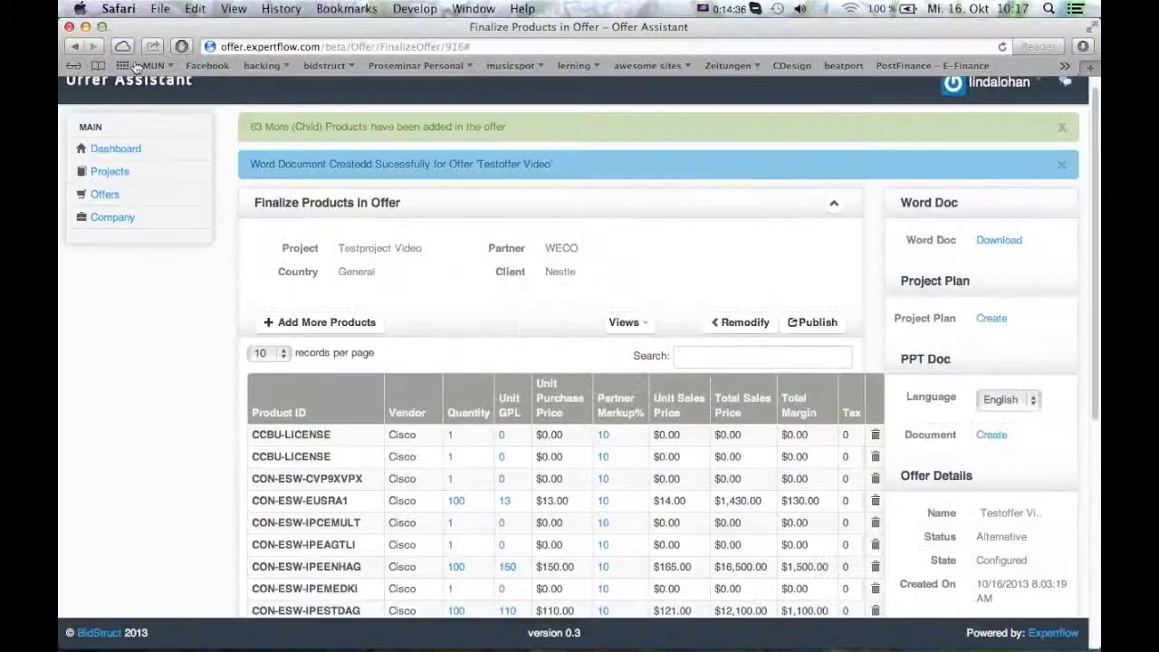
Examine the offer's Project Plan and PPT Doc creation options, including the languages available for the presentation.
scroll(919, 260, "down", 2)
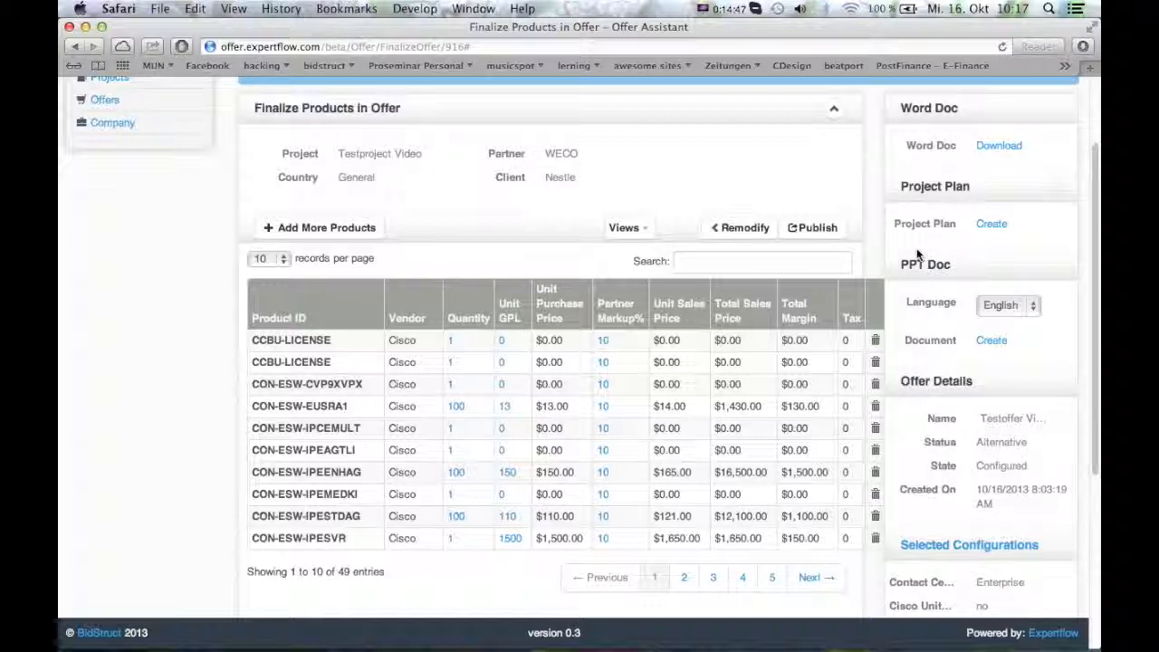
left_click(995, 237)
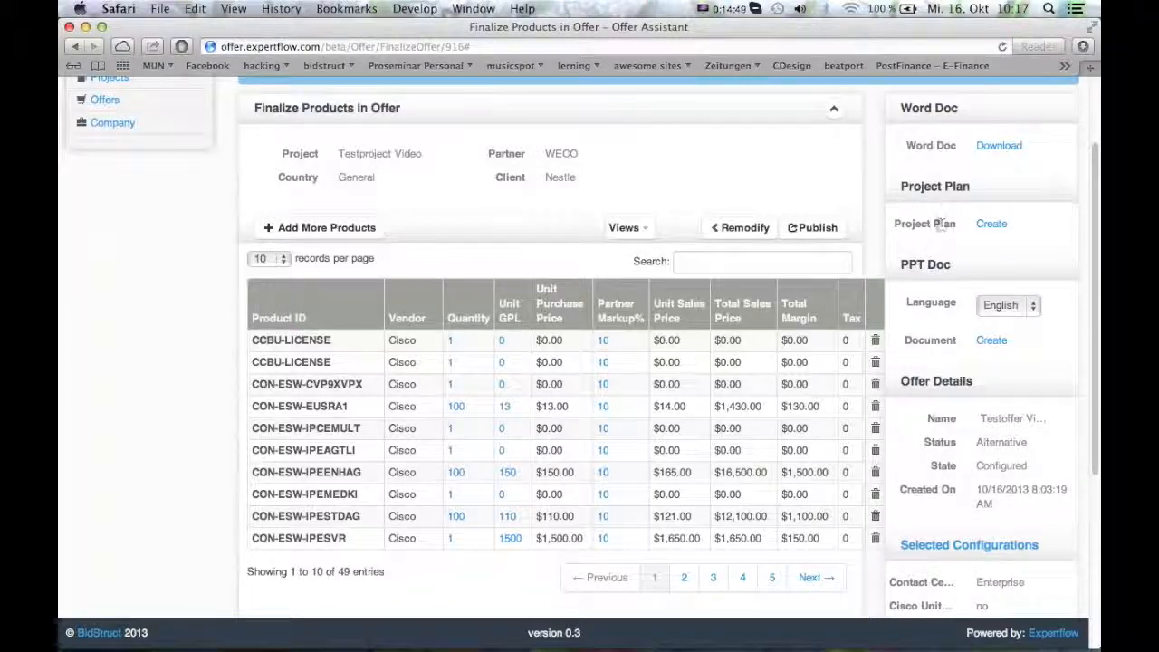
left_click_drag(897, 225, 996, 224)
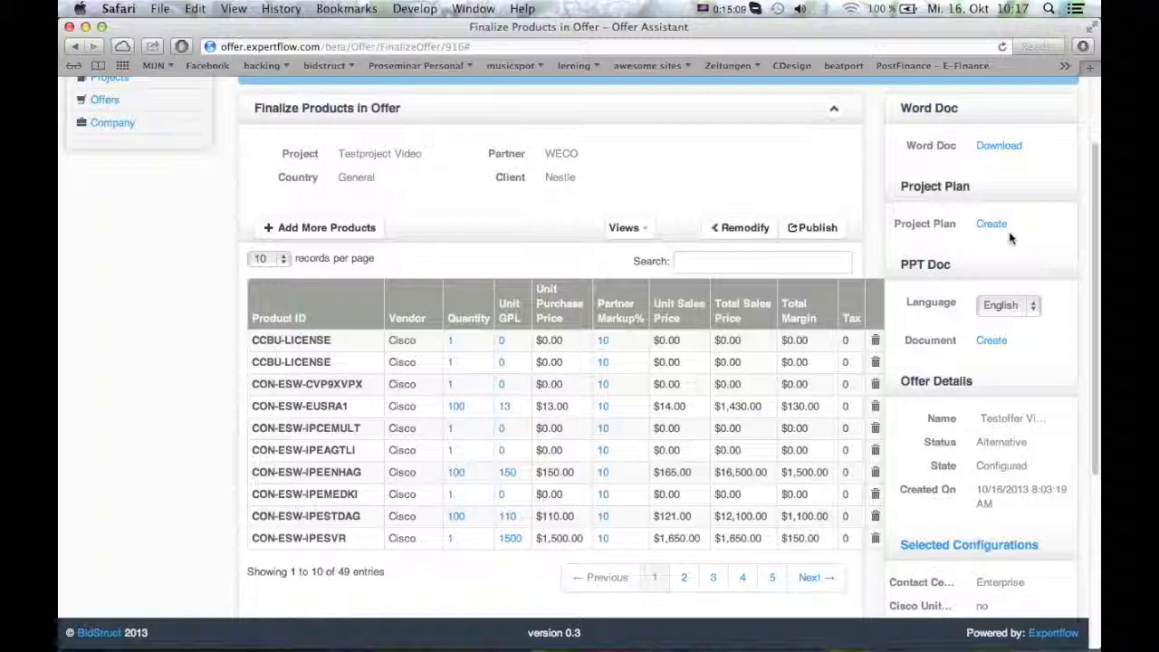
scroll(1010, 237, "down", 2)
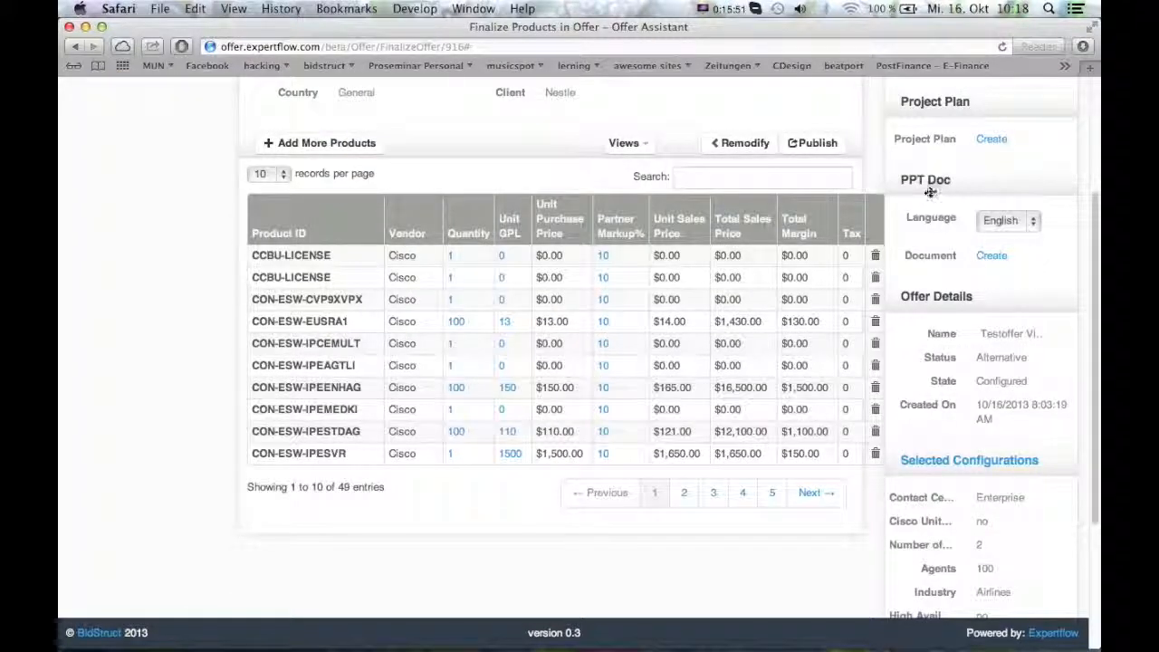
left_click(1014, 219)
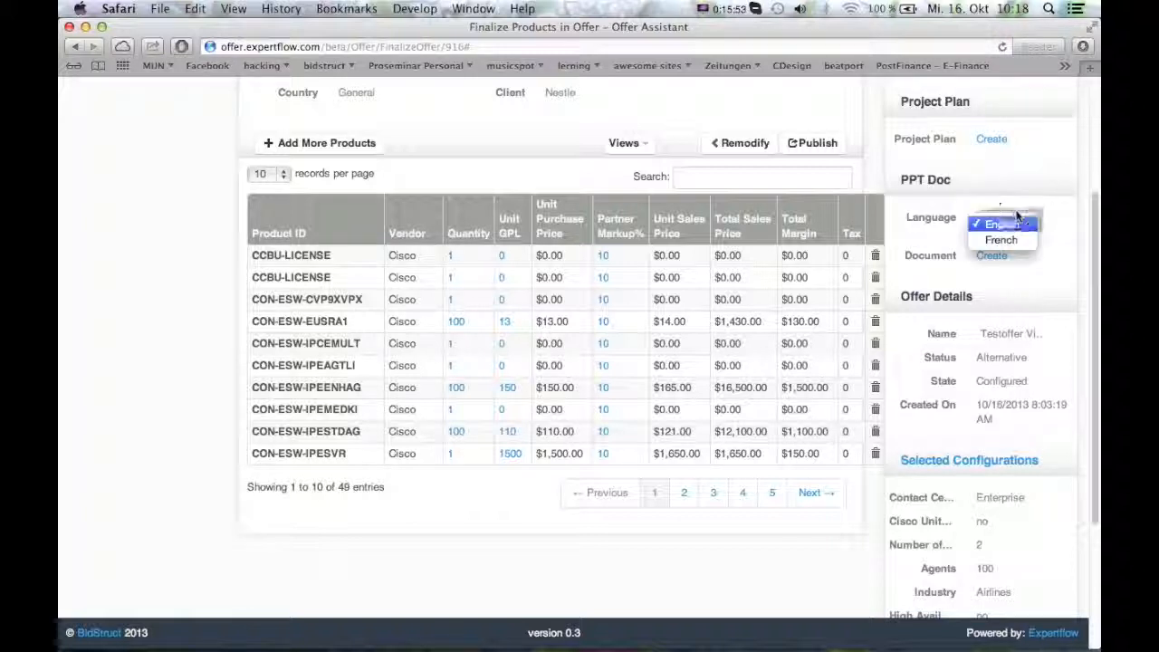
left_click(1049, 225)
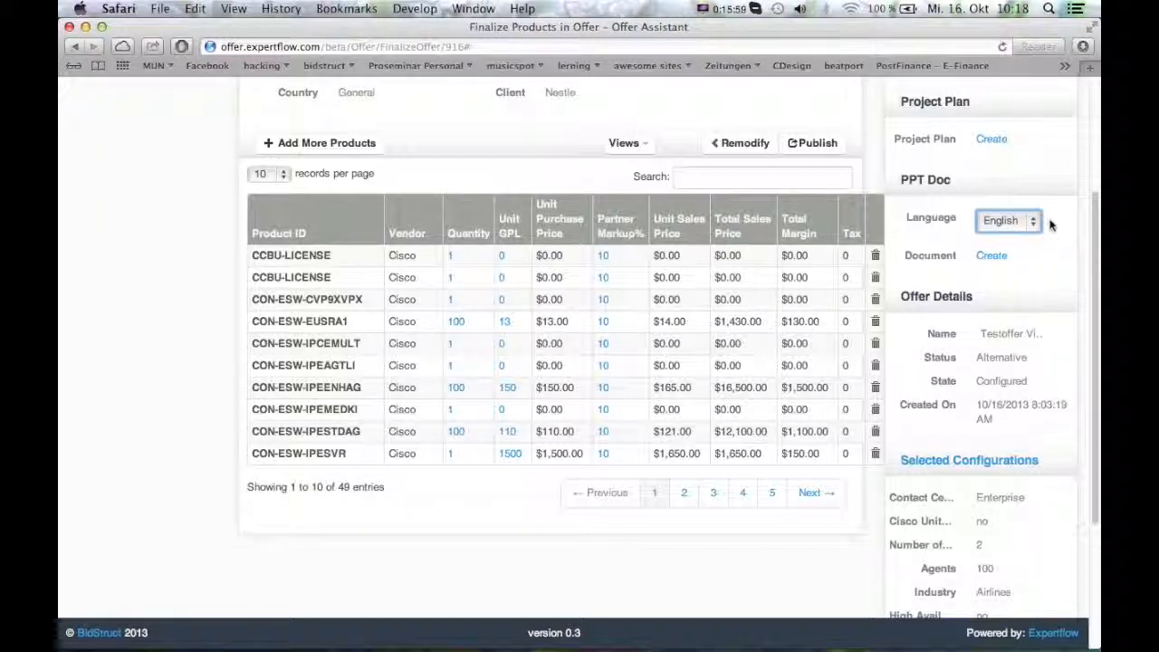
left_click(1050, 224)
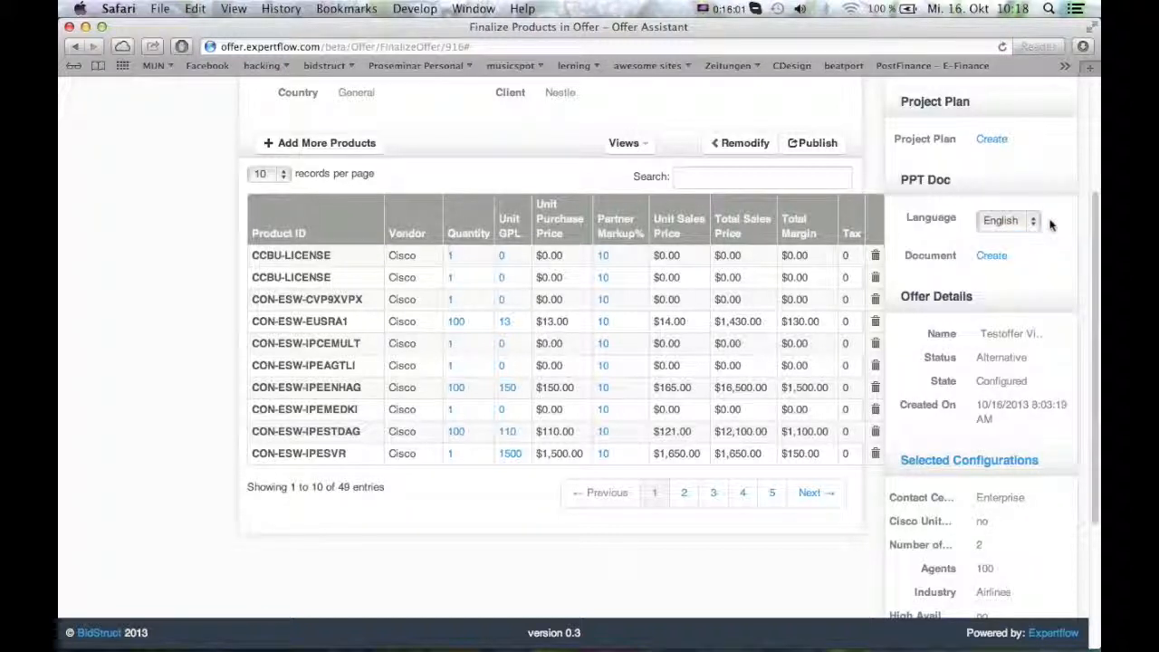
scroll(1050, 224, "up", 2)
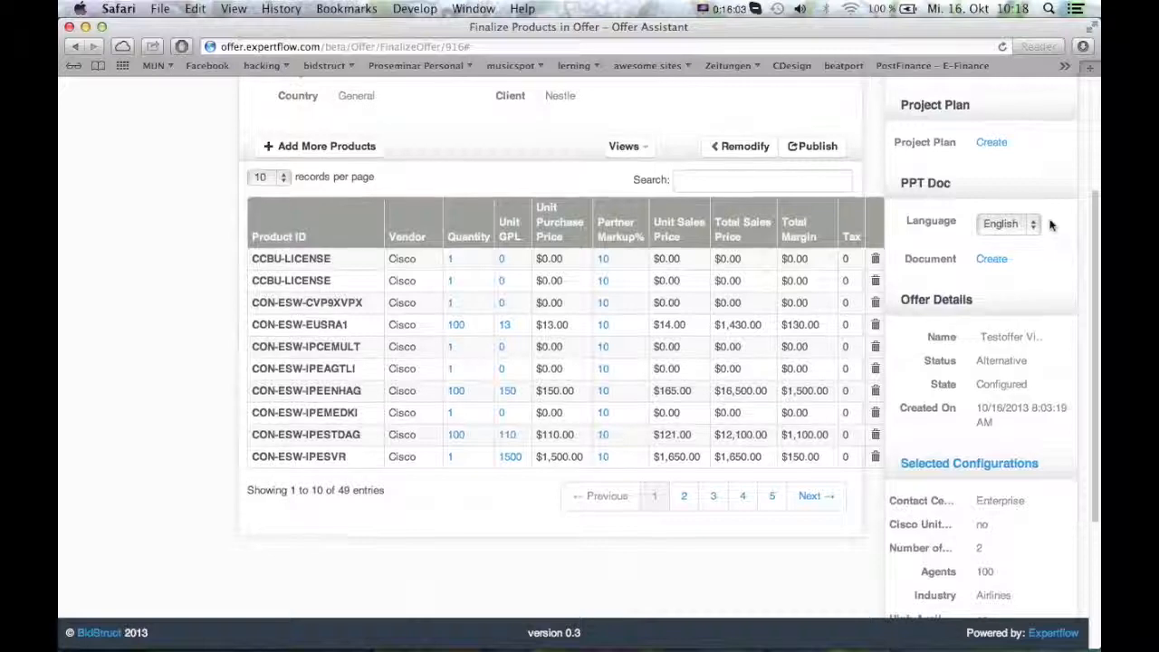
scroll(928, 232, "up", 3)
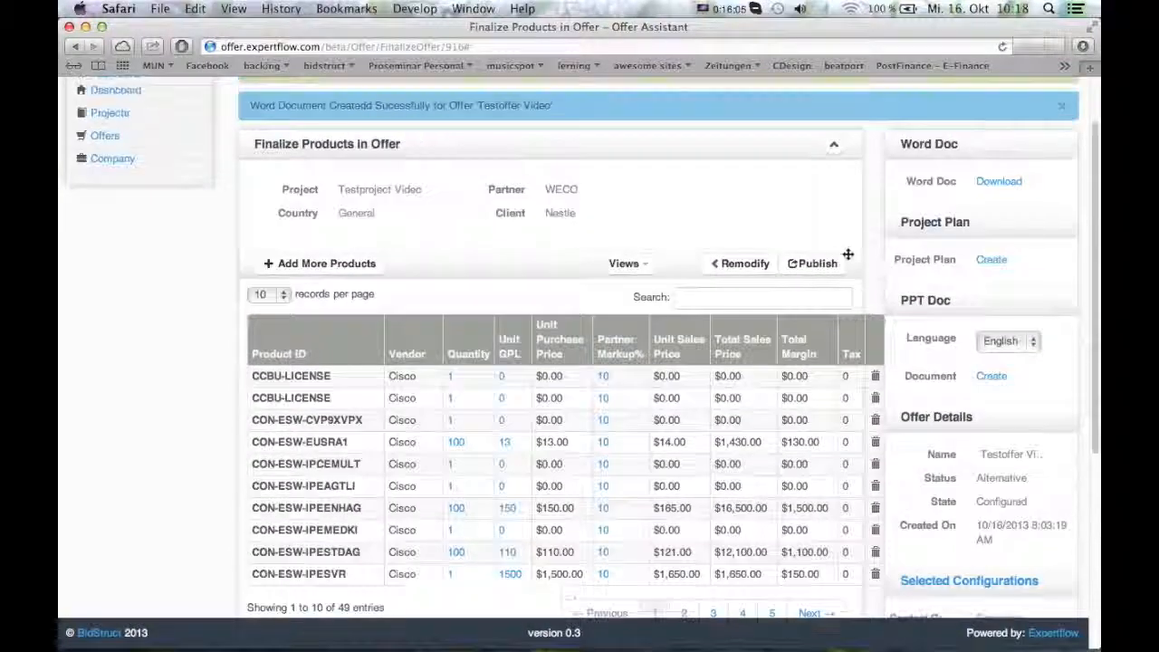